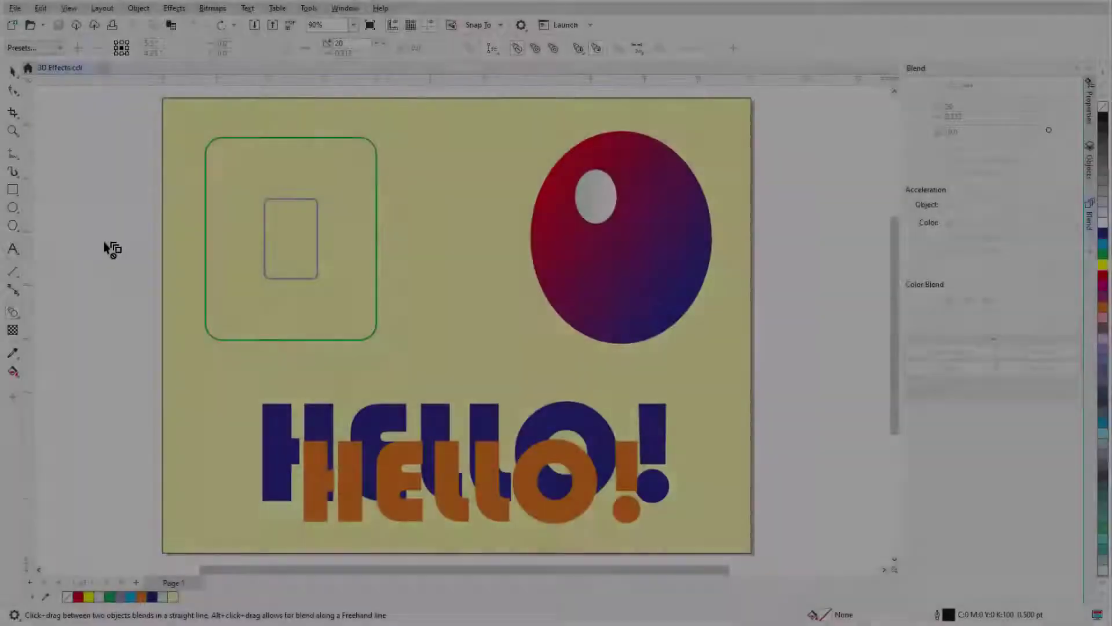
# Blend the nested rounded rectangles, the ellipse into its white highlight, and the blue HELLO into the orange HELLO
pyautogui.click(206, 288)
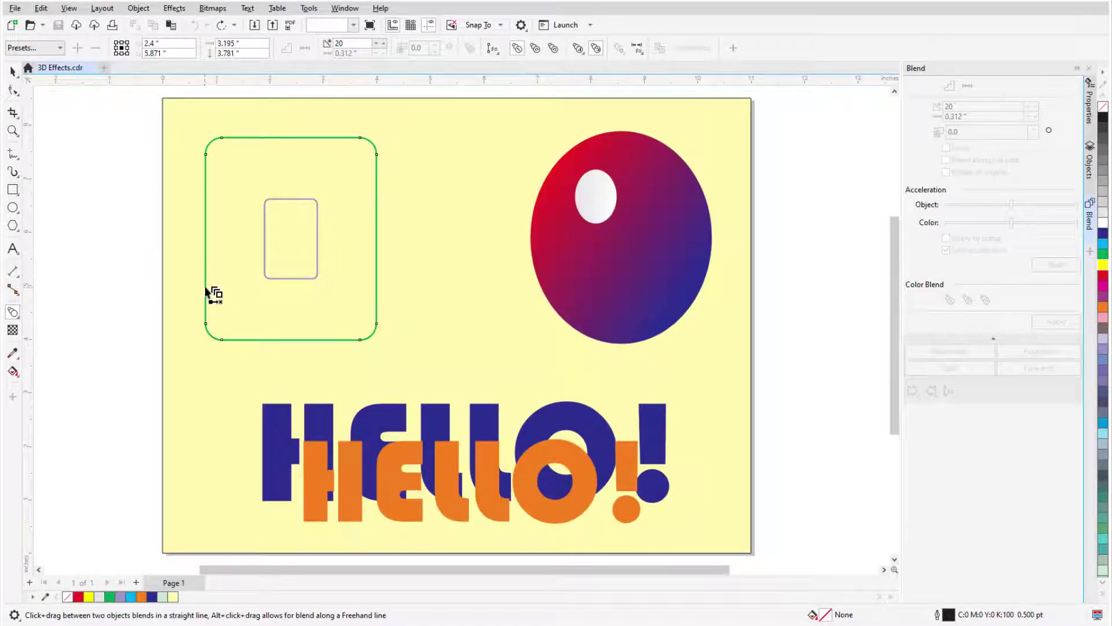
pyautogui.moveTo(205, 288); pyautogui.dragTo(265, 276)
pyautogui.moveTo(641, 258); pyautogui.dragTo(600, 207)
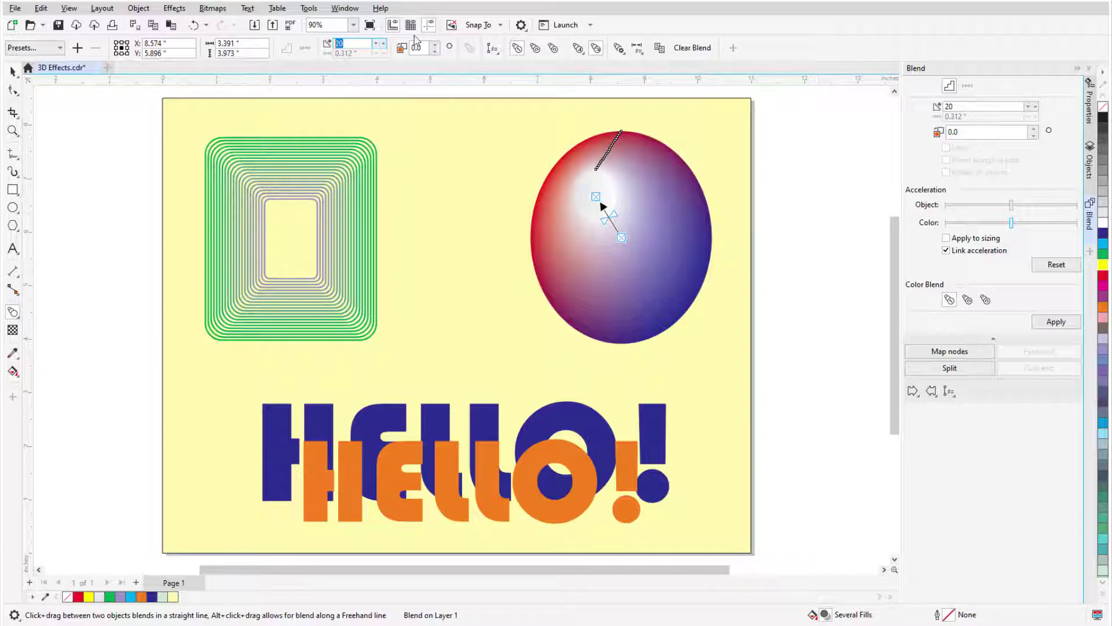
pyautogui.moveTo(367, 422); pyautogui.dragTo(404, 458)
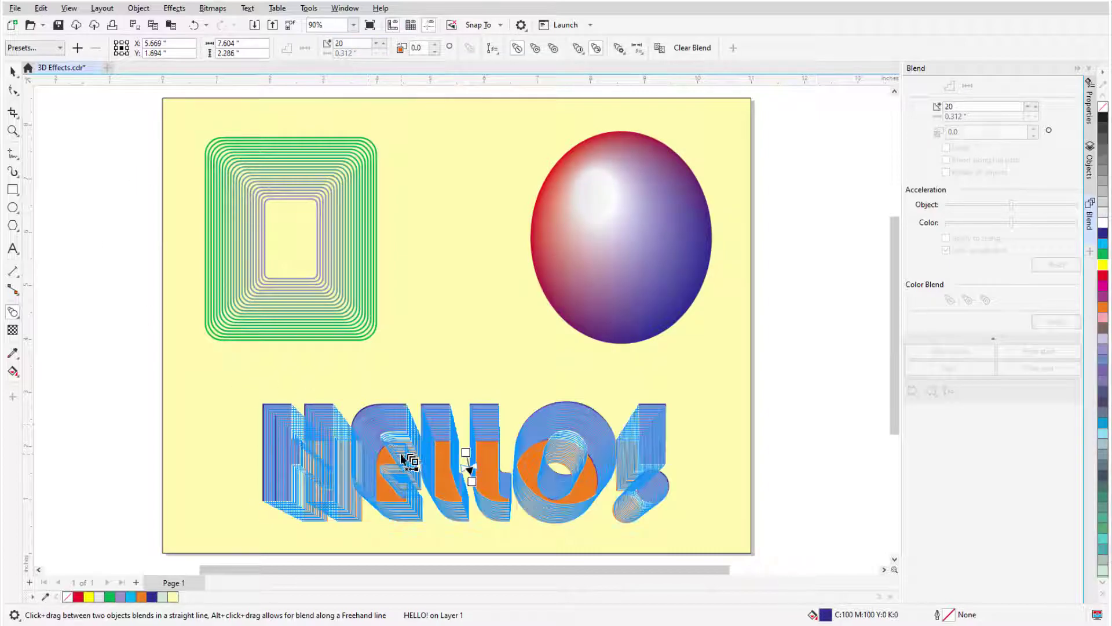
pyautogui.click(95, 453)
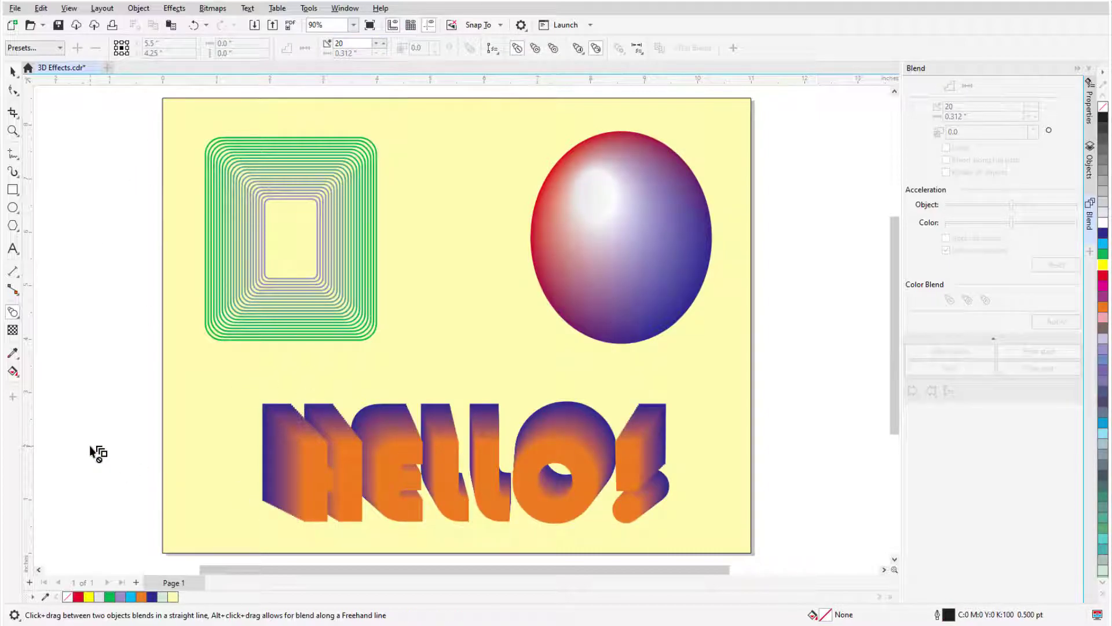
# Make the wavy curve the new end object of the spiral blend
pyautogui.rightClick(667, 395)
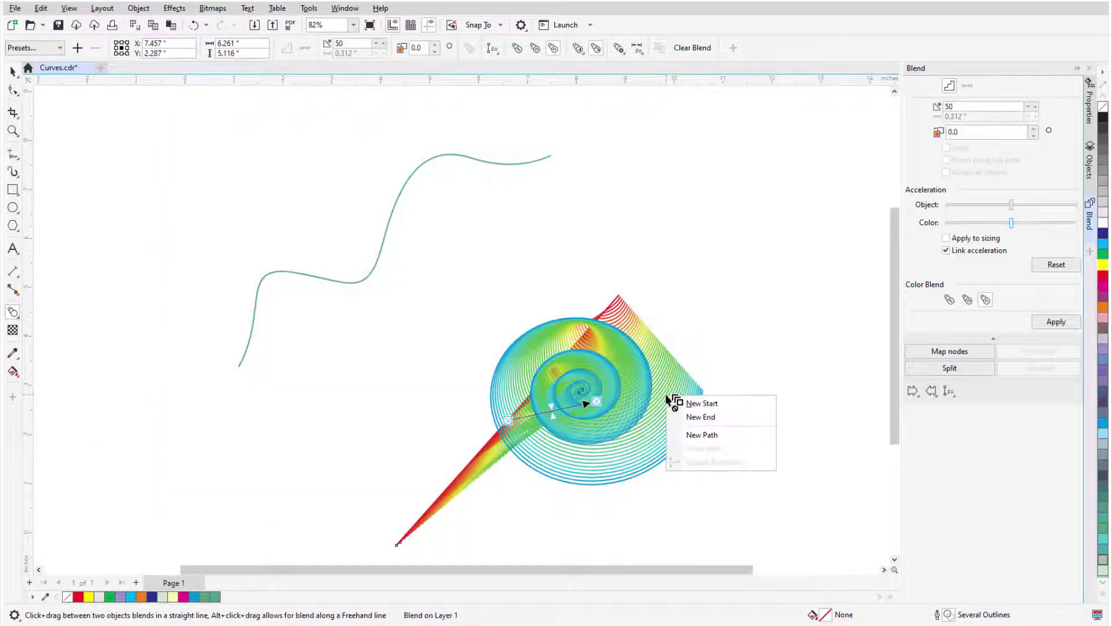
pyautogui.click(717, 417)
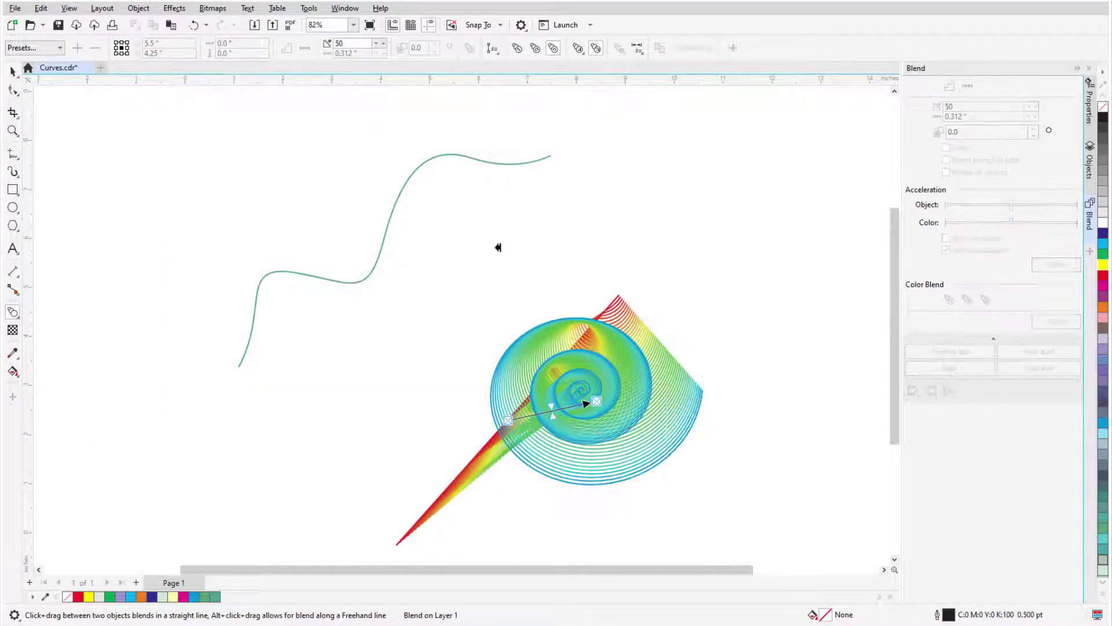
pyautogui.click(451, 155)
# Reshape the blend's curve with the Shape tool by dragging its nodes and segments
pyautogui.press('F10')
pyautogui.moveTo(385, 545)
pyautogui.mouseDown()
pyautogui.moveTo(284, 503)
pyautogui.moveTo(146, 386)
pyautogui.mouseUp()
pyautogui.moveTo(619, 295); pyautogui.dragTo(556, 136)
pyautogui.moveTo(471, 158); pyautogui.dragTo(449, 138)
pyautogui.moveTo(393, 249); pyautogui.dragTo(246, 236)
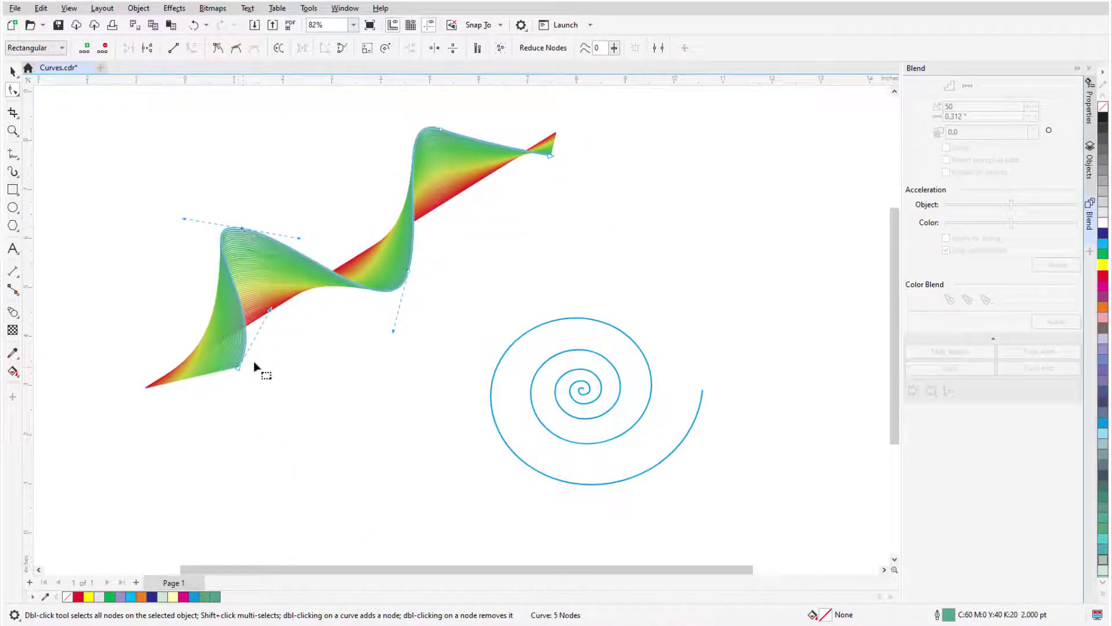
pyautogui.moveTo(238, 368); pyautogui.dragTo(242, 428)
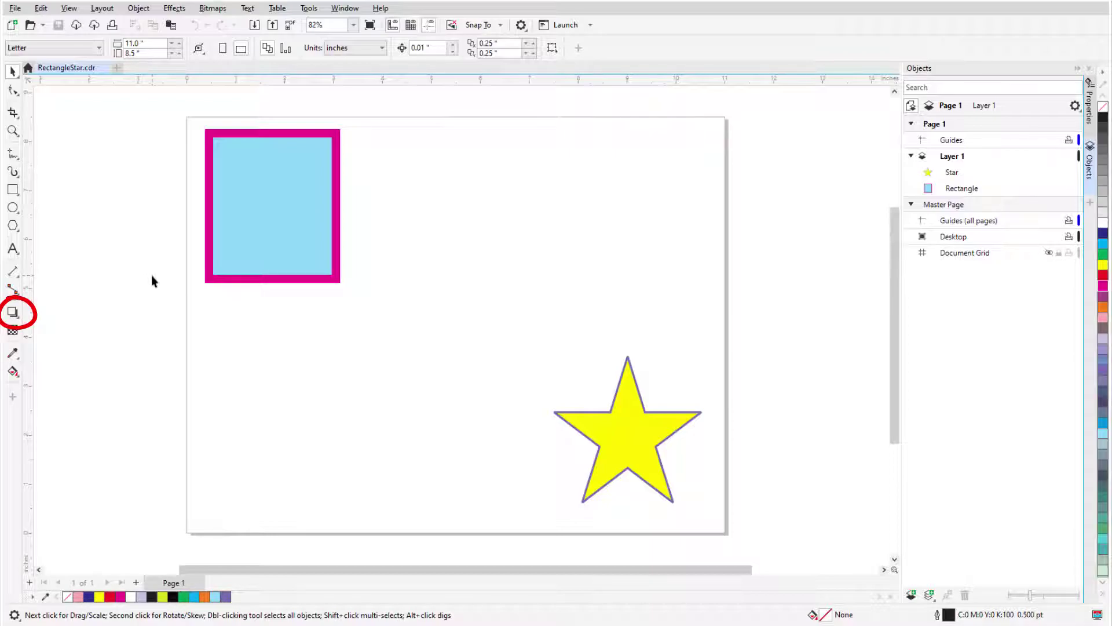
# Activate the Blend tool and open the Blend docker from Window > Dockers > Effects
pyautogui.click(19, 319)
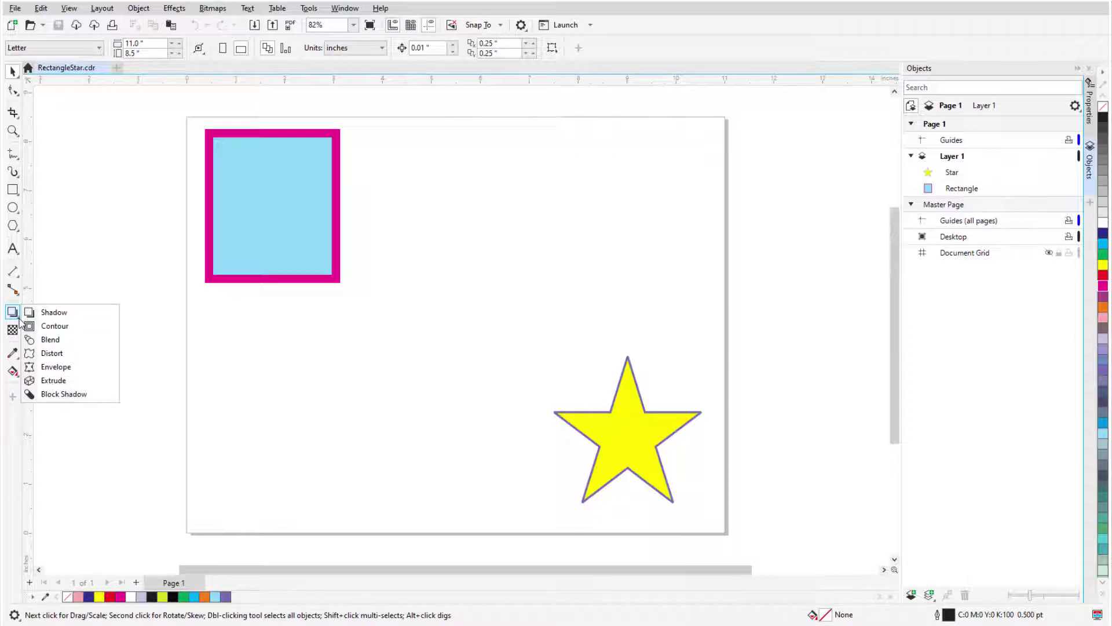
pyautogui.click(83, 342)
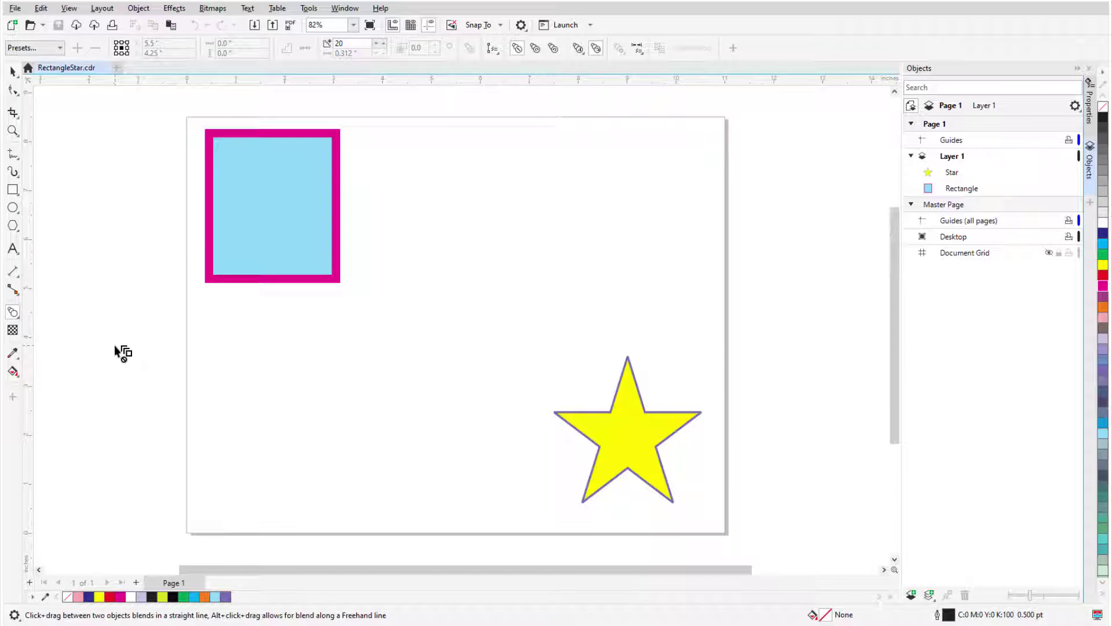
pyautogui.click(346, 9)
pyautogui.moveTo(427, 172)
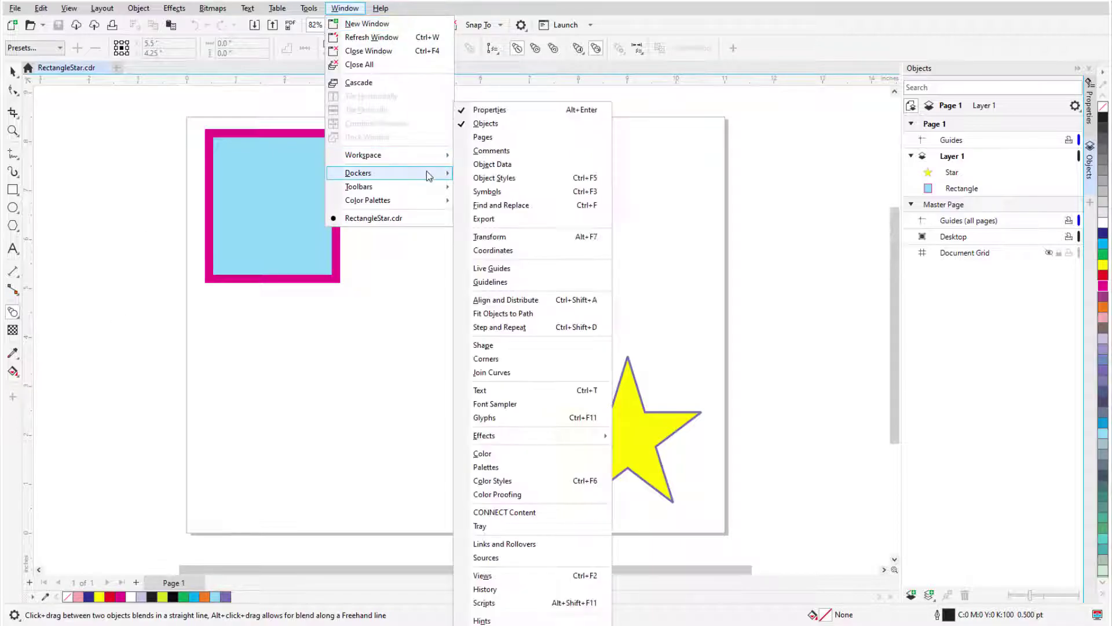
pyautogui.moveTo(579, 436)
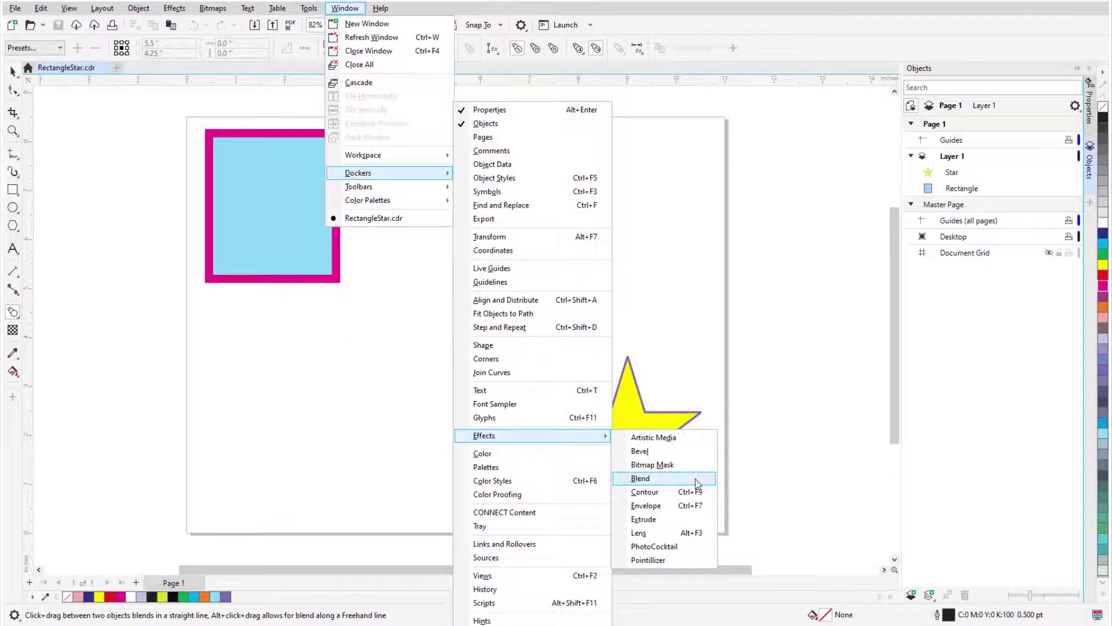
pyautogui.click(695, 478)
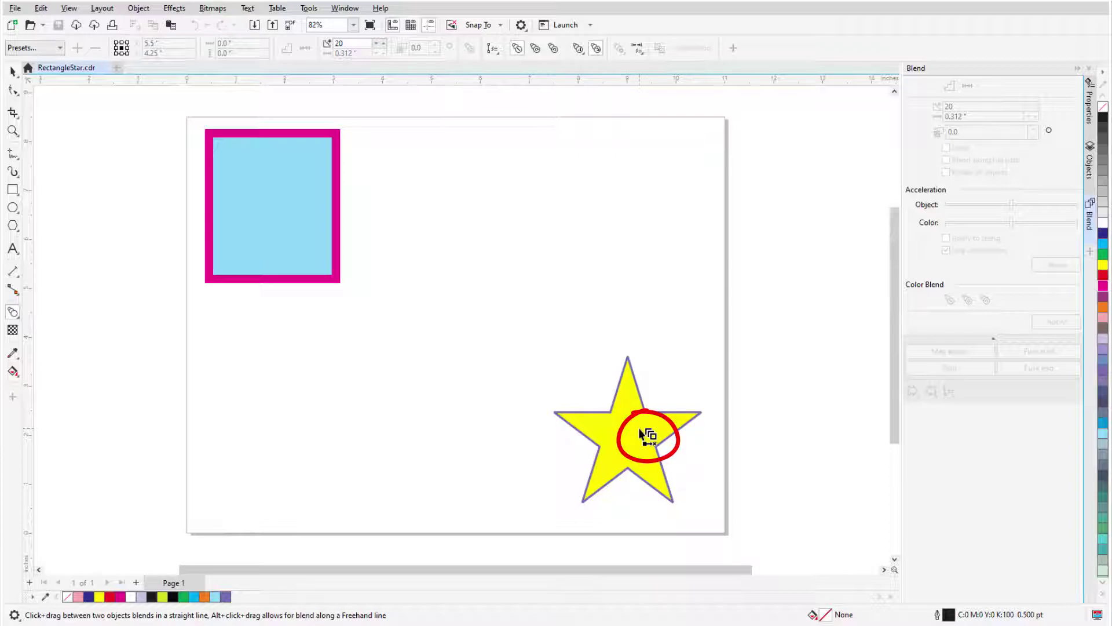
# Drag a 20-step blend from the yellow star to the magenta-outlined blue rectangle
pyautogui.moveTo(641, 432); pyautogui.dragTo(272, 228)
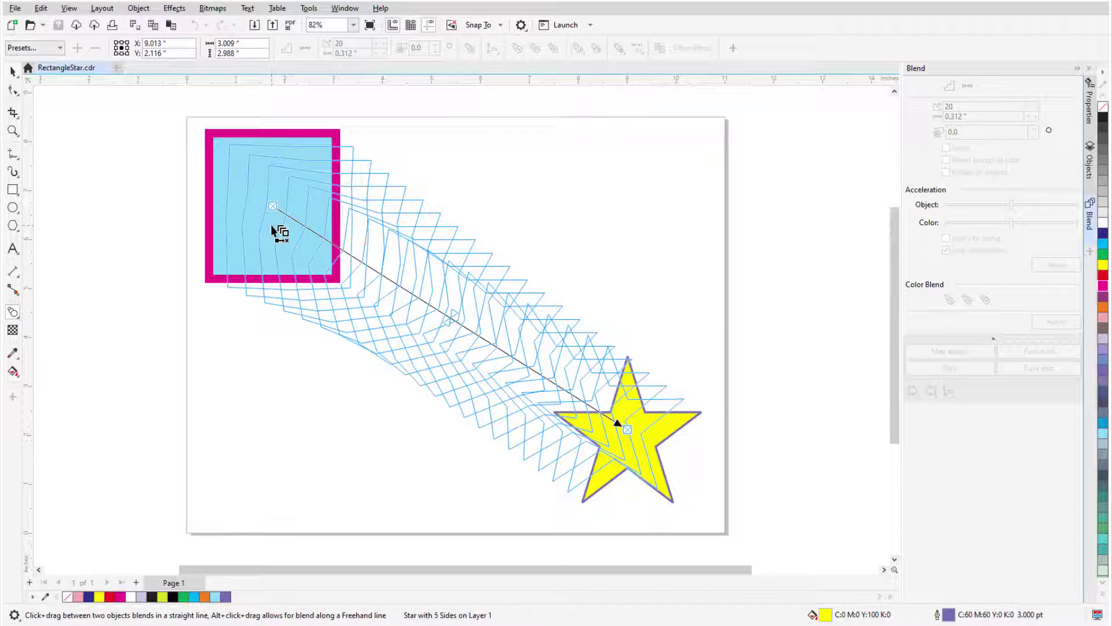
pyautogui.moveTo(271, 226); pyautogui.dragTo(272, 226)
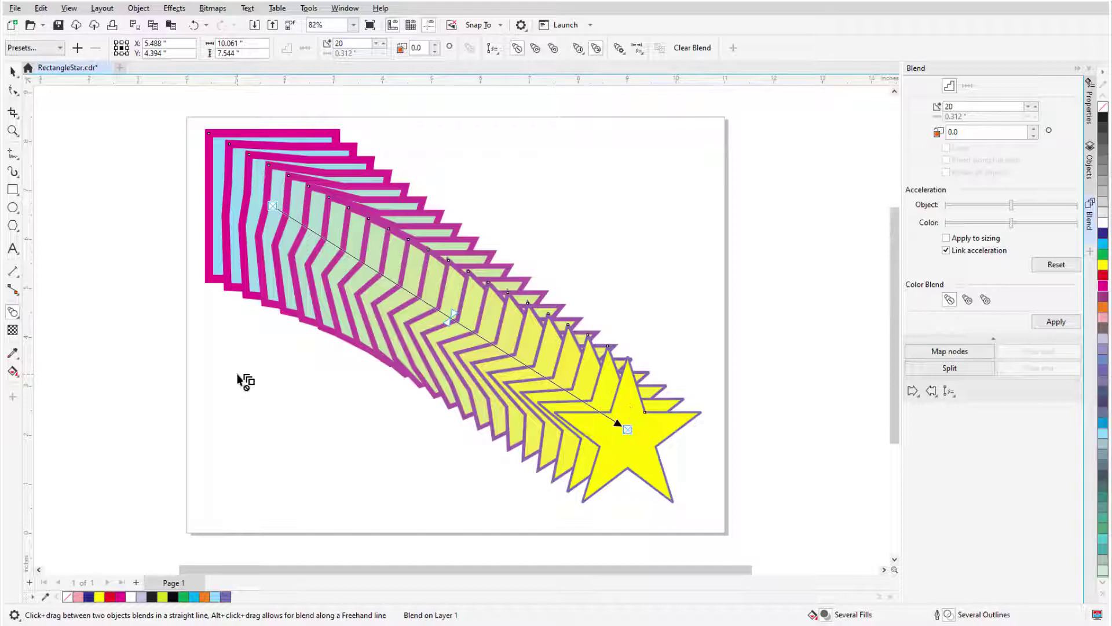
# Move the star up-right and the rectangle down-left, and set blend steps to 25
pyautogui.moveTo(624, 428); pyautogui.dragTo(641, 222)
pyautogui.moveTo(269, 211); pyautogui.dragTo(271, 446)
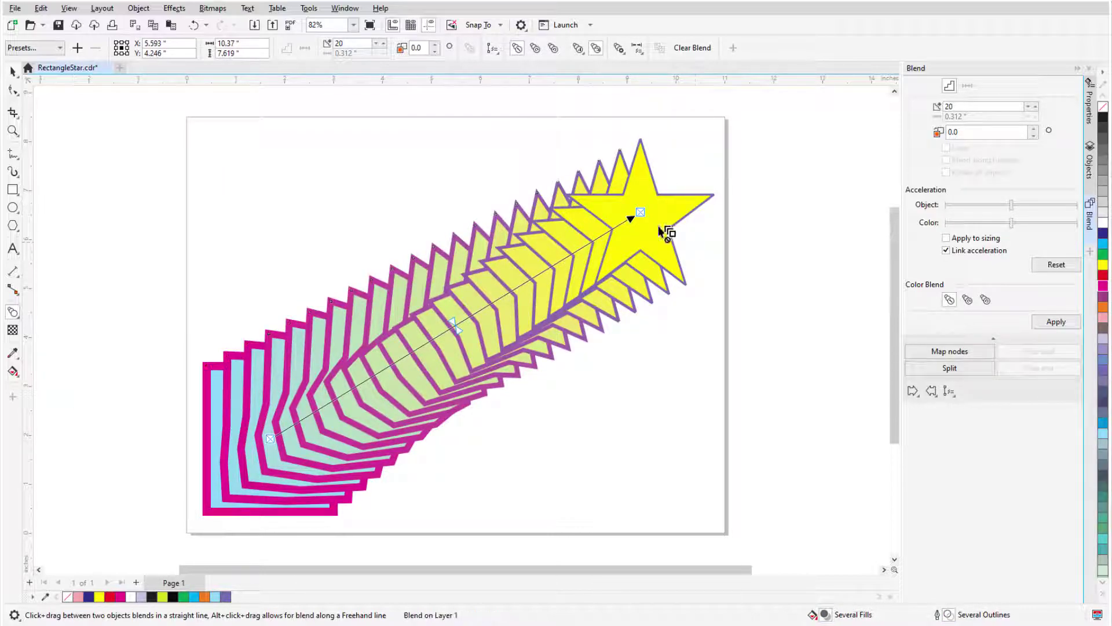
pyautogui.doubleClick(365, 43)
pyautogui.write('25')
pyautogui.press('Return')
pyautogui.scroll(-6, 380, 44)
pyautogui.scroll(7, 436, 49)
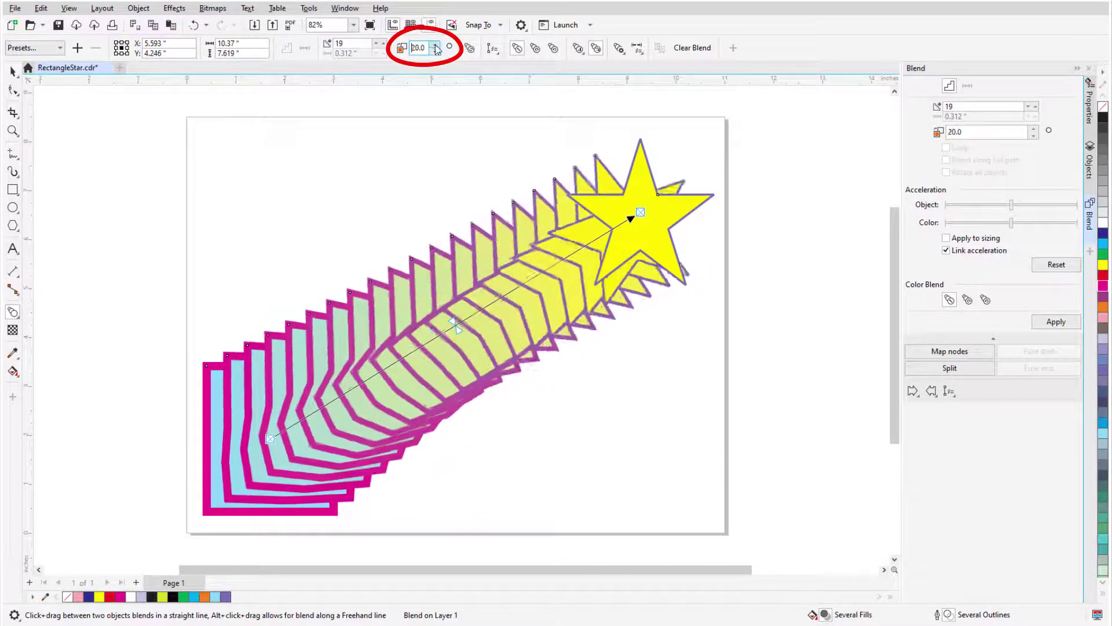
# Enable Loop, try the clockwise and rainbow colour blends, then return to direct
pyautogui.click(470, 50)
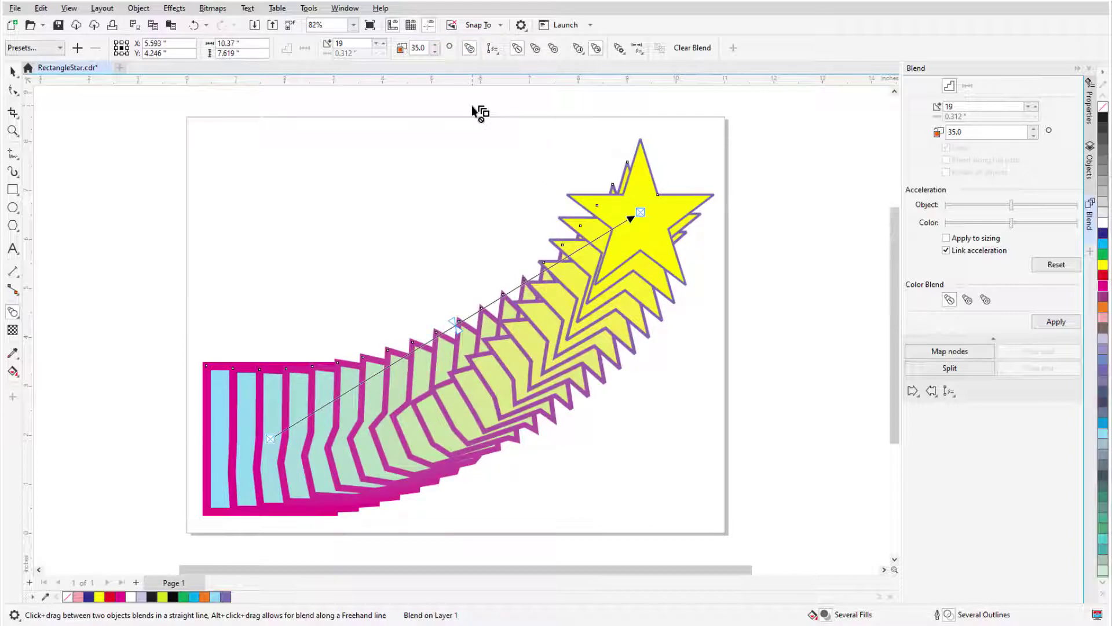
pyautogui.click(537, 54)
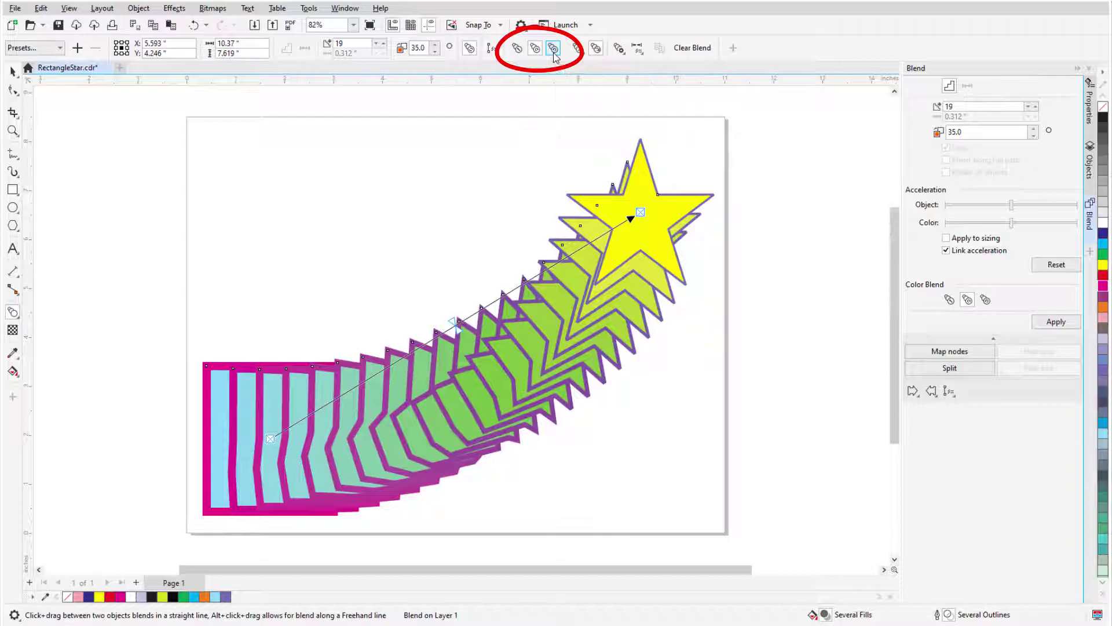
pyautogui.click(554, 51)
pyautogui.click(517, 49)
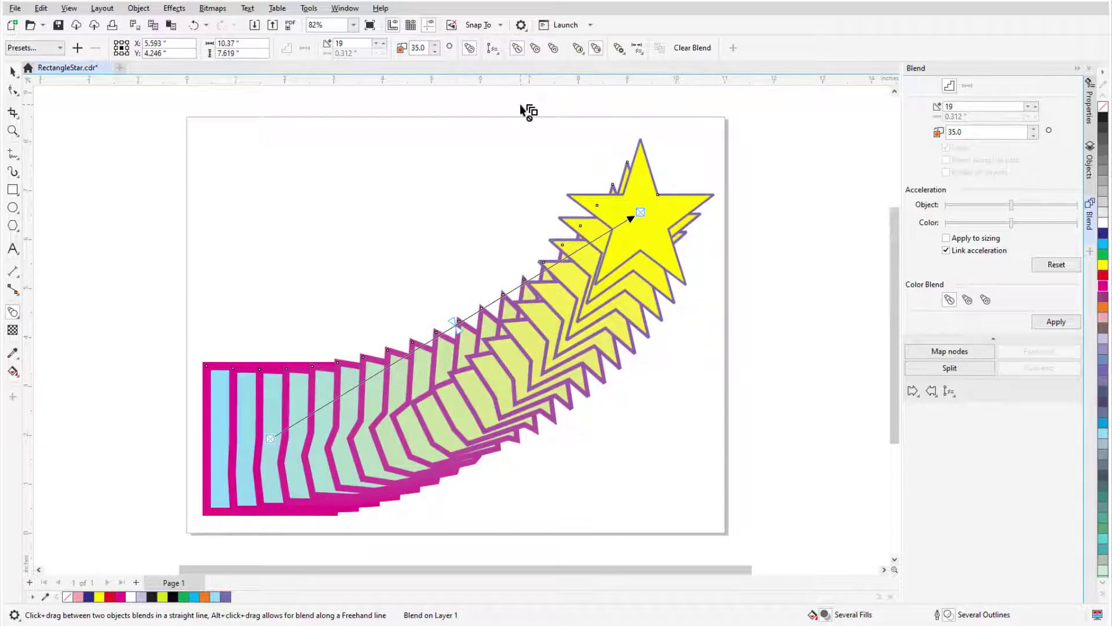
pyautogui.click(578, 48)
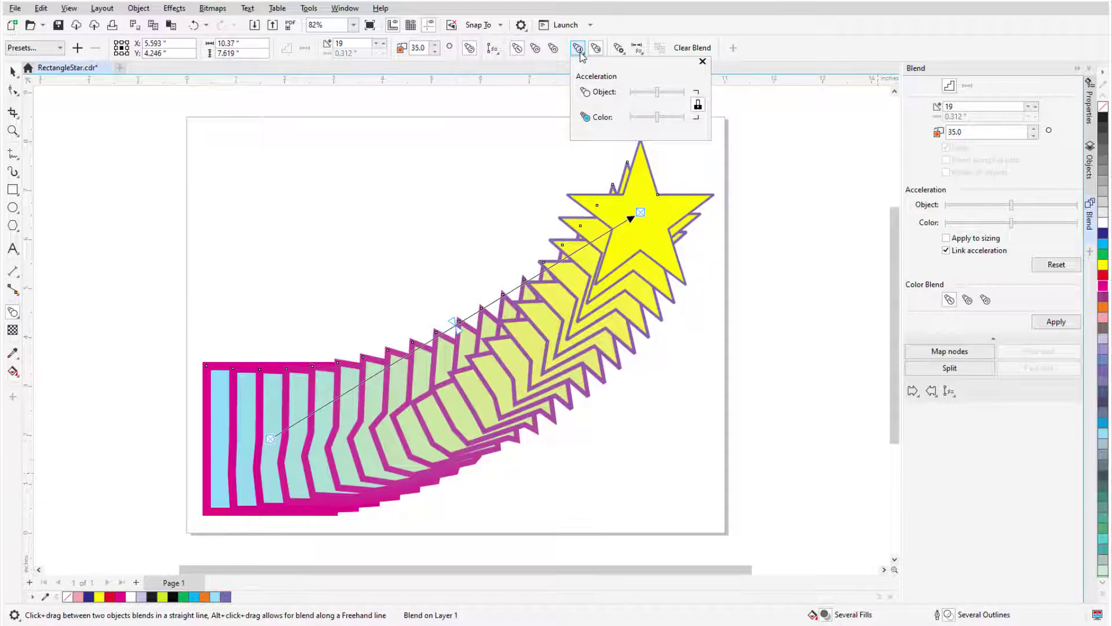
# Adjust object and colour acceleration, unlinking and relinking them, to rebalance the step spacing
pyautogui.moveTo(657, 91); pyautogui.dragTo(670, 98)
pyautogui.click(698, 104)
pyautogui.click(702, 62)
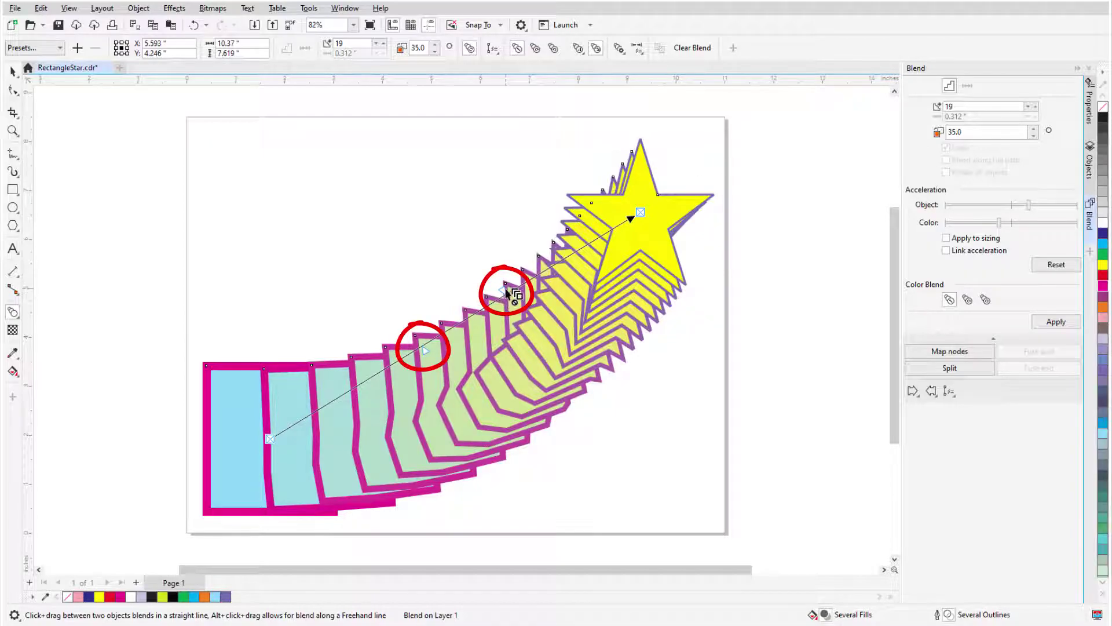
pyautogui.moveTo(503, 289); pyautogui.dragTo(489, 300)
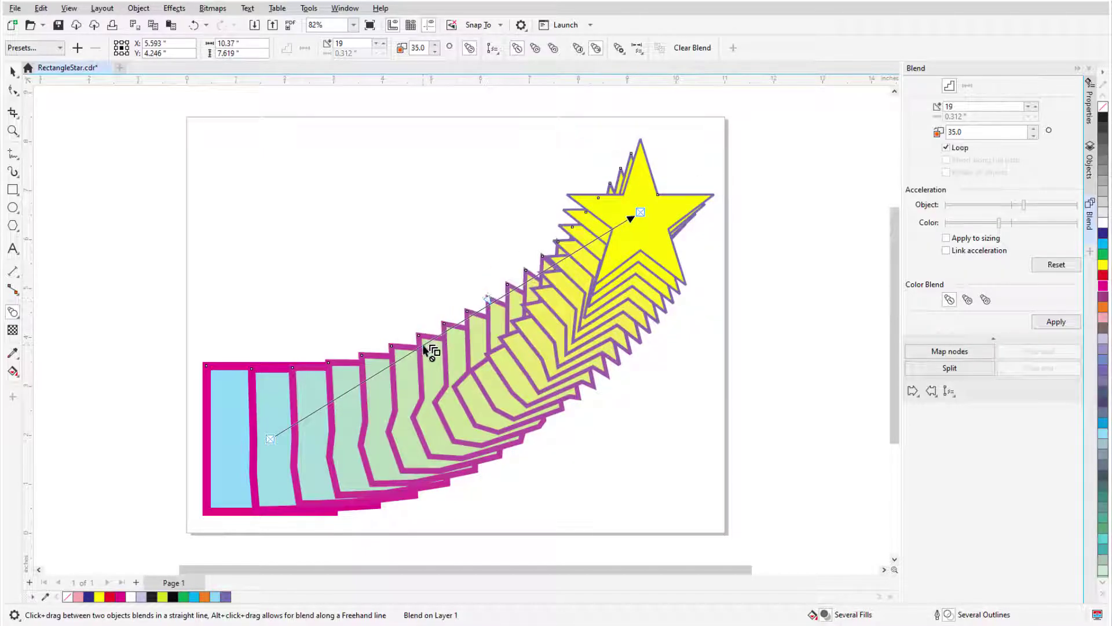
pyautogui.moveTo(438, 342); pyautogui.dragTo(456, 333)
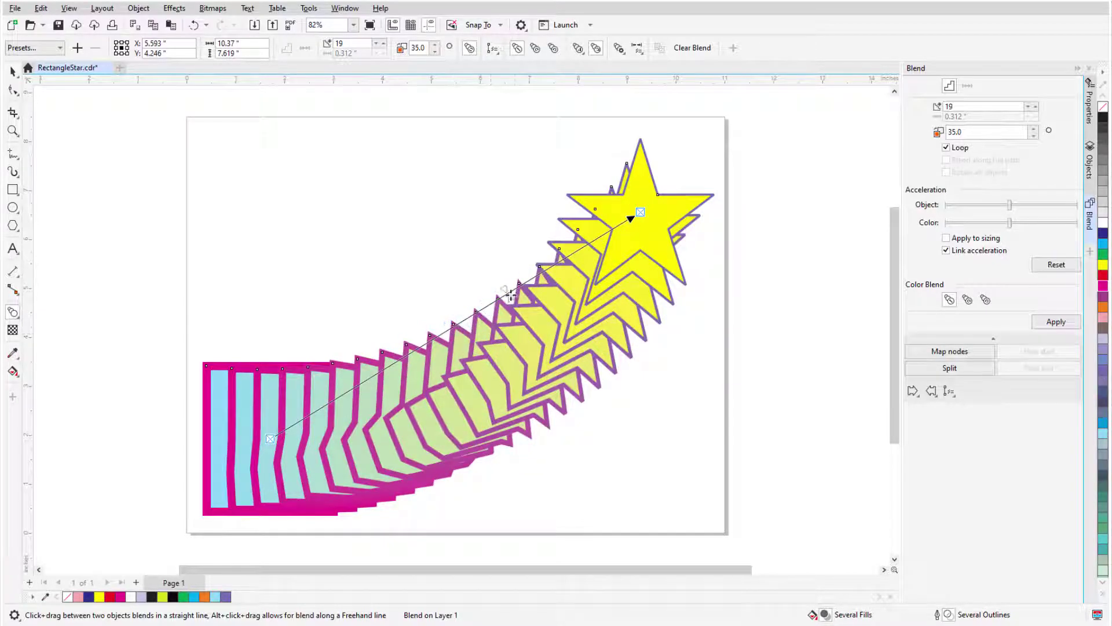
pyautogui.moveTo(455, 335)
pyautogui.mouseDown()
pyautogui.moveTo(516, 293)
pyautogui.moveTo(410, 358)
pyautogui.moveTo(458, 328)
pyautogui.mouseUp()
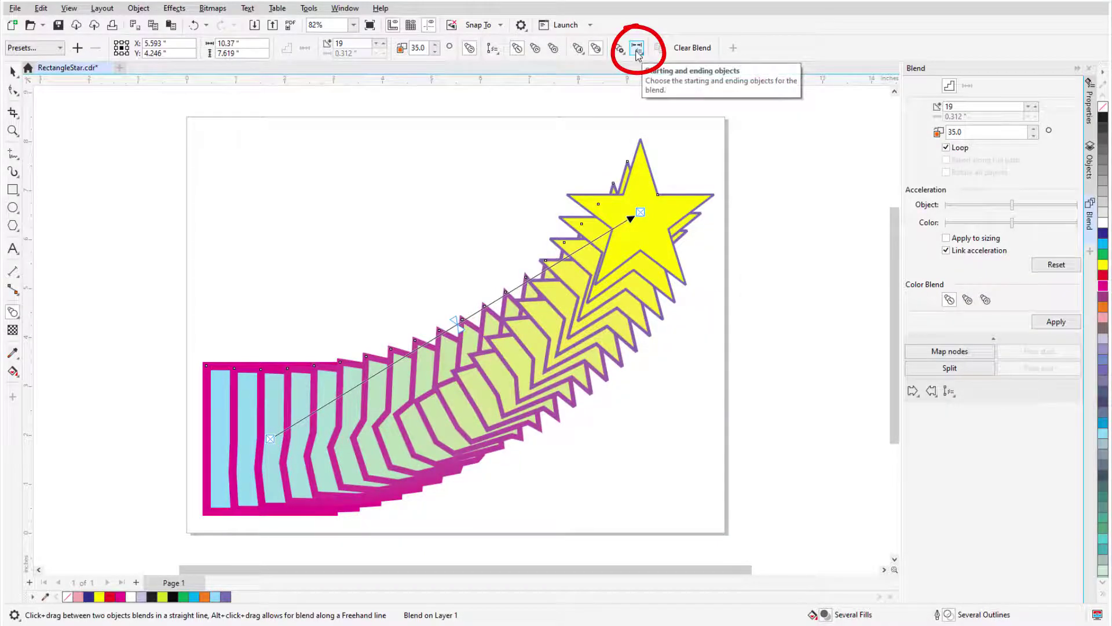
# Select the blend's start rectangle and give it a 4.0 pt outline and lavender fill
pyautogui.click(637, 51)
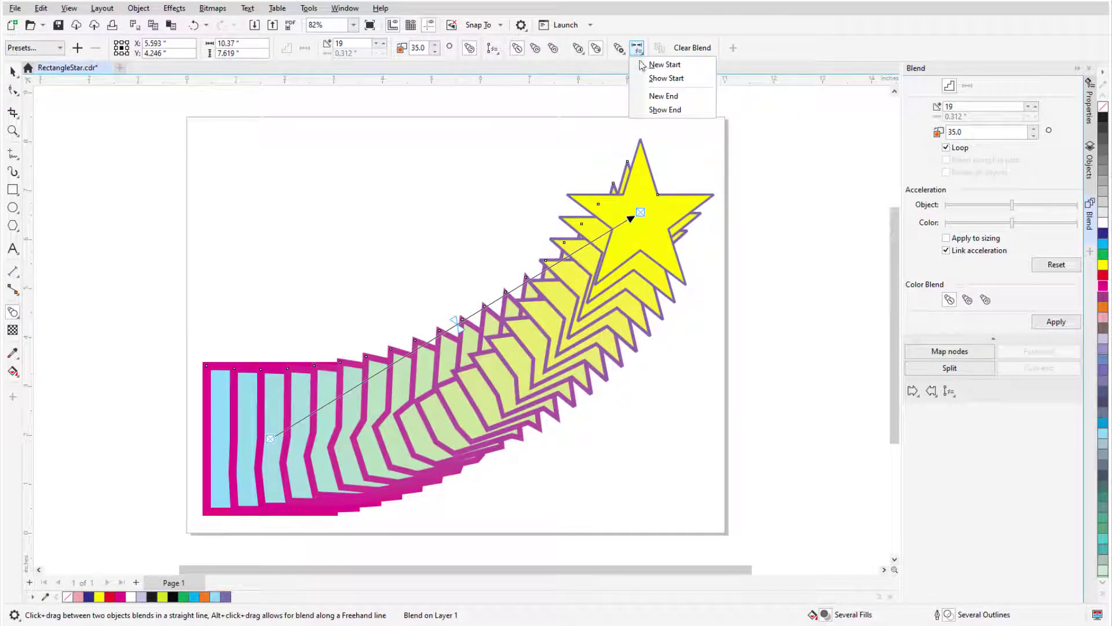
pyautogui.click(691, 81)
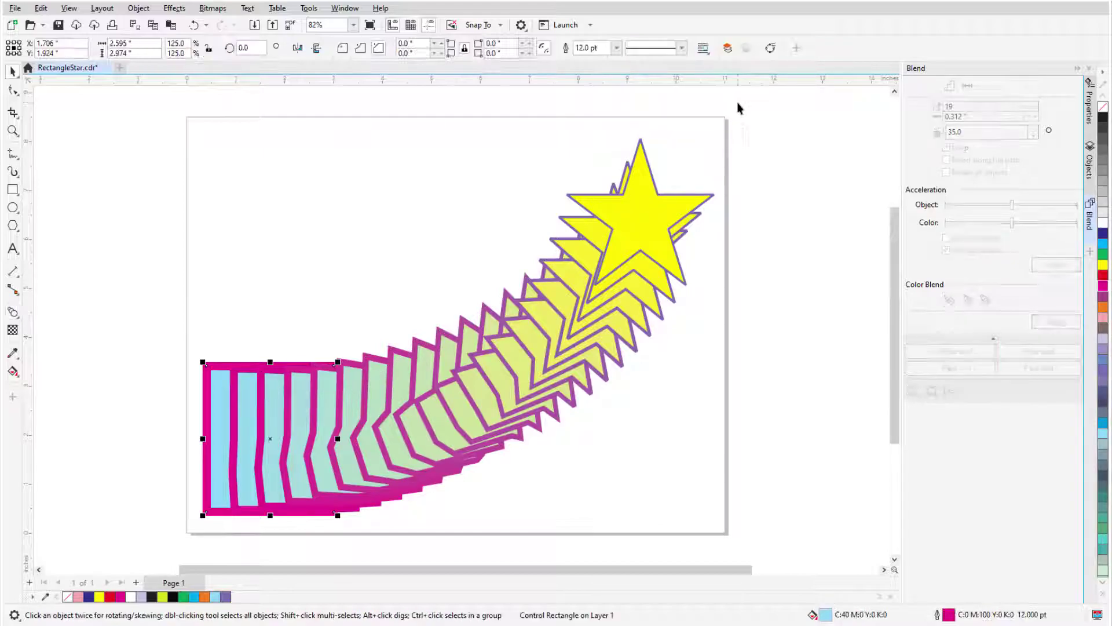
pyautogui.click(616, 47)
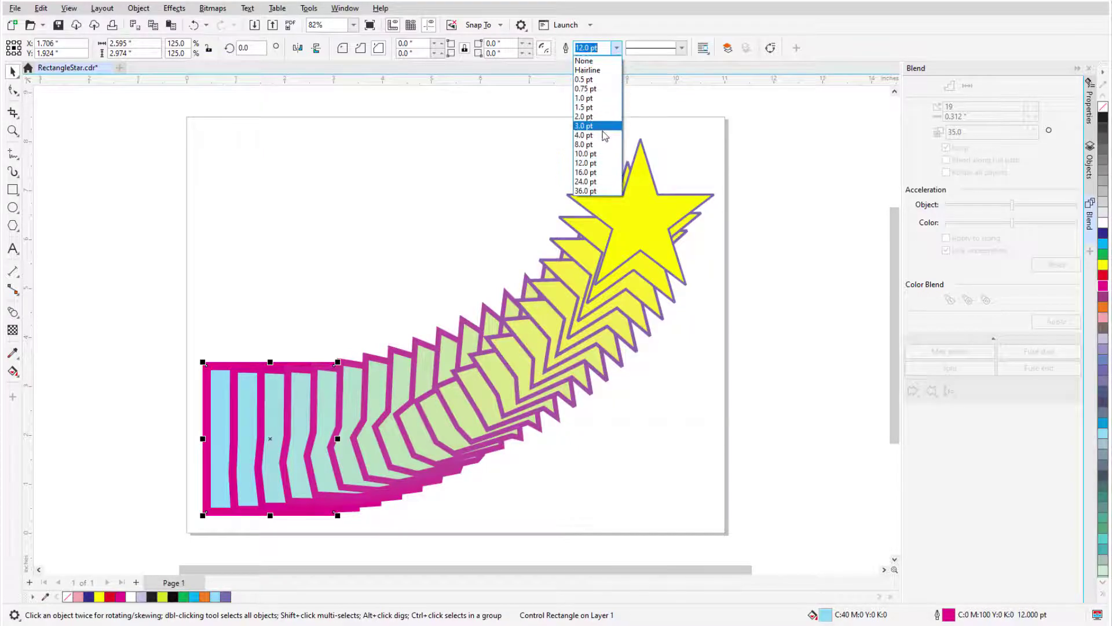
pyautogui.click(591, 122)
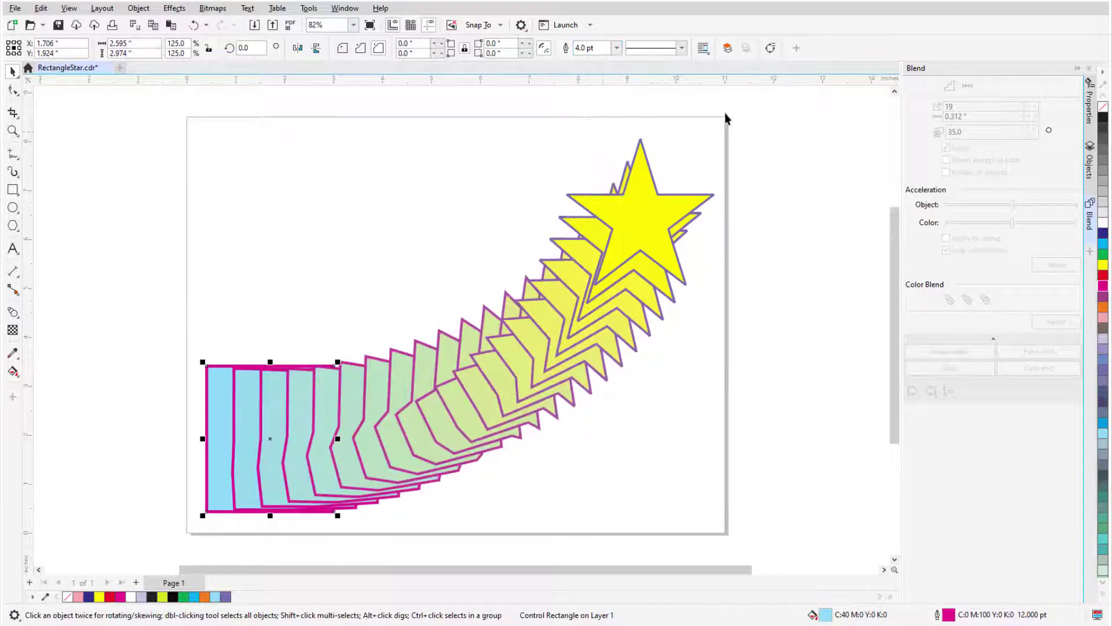
pyautogui.click(1104, 350)
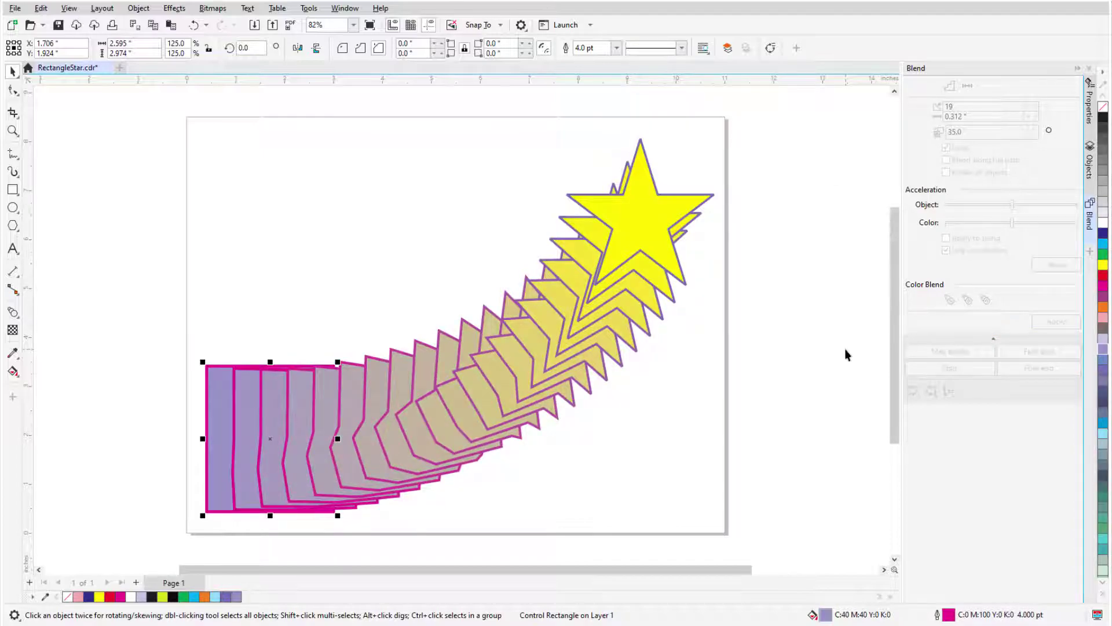
# Reverse the stacking order of the rectangle-to-star blend with Object > Order > Reverse Order
pyautogui.press('b')
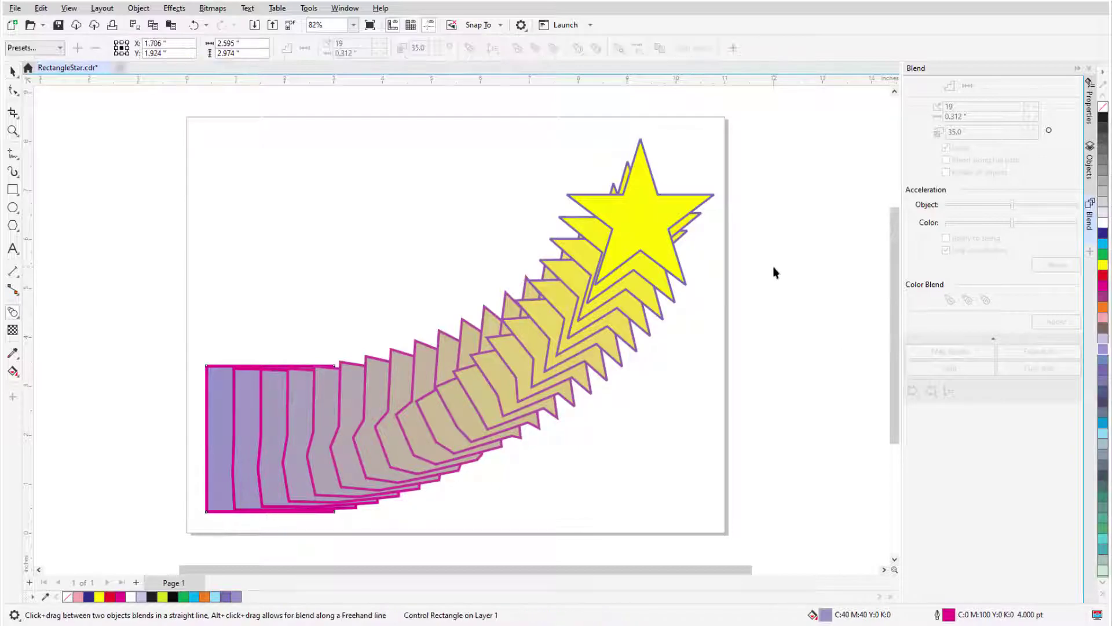
pyautogui.click(676, 282)
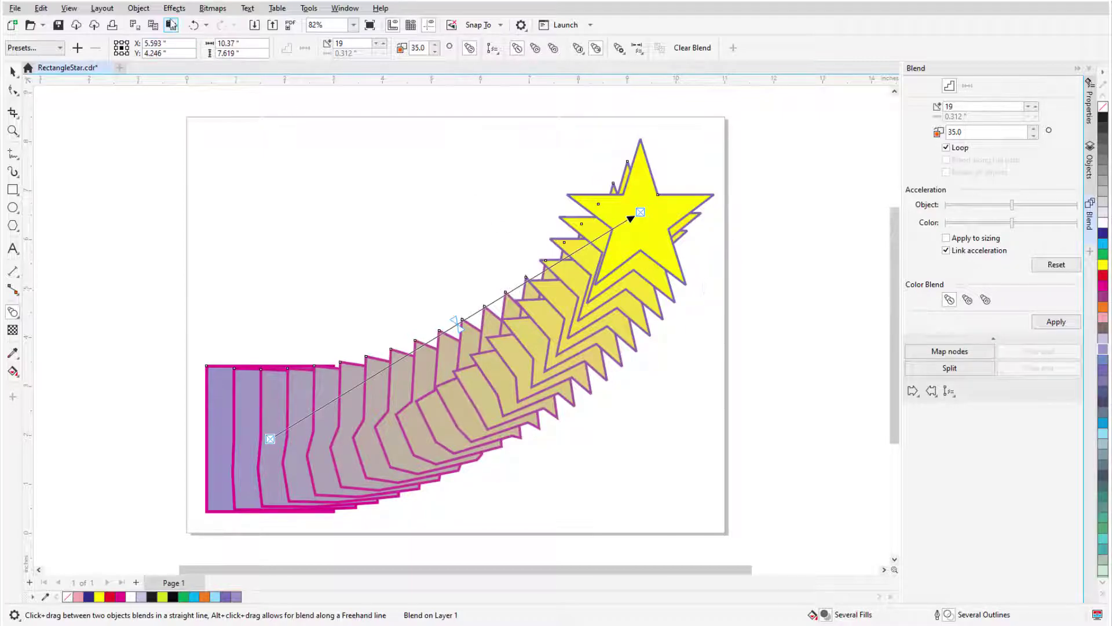
pyautogui.click(138, 8)
pyautogui.moveTo(207, 207)
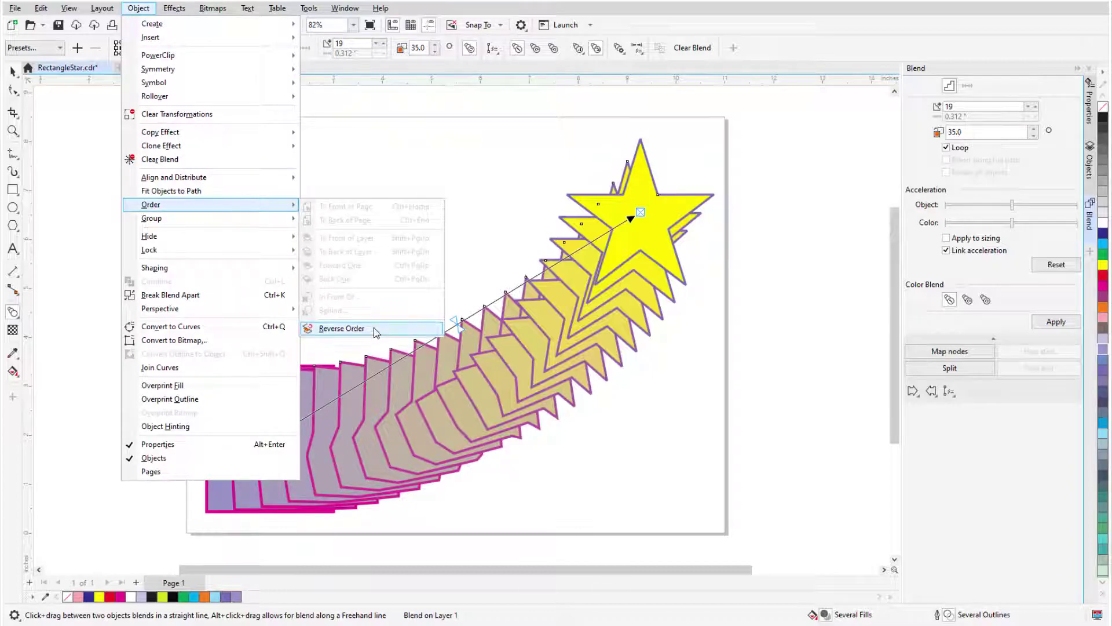
pyautogui.click(348, 325)
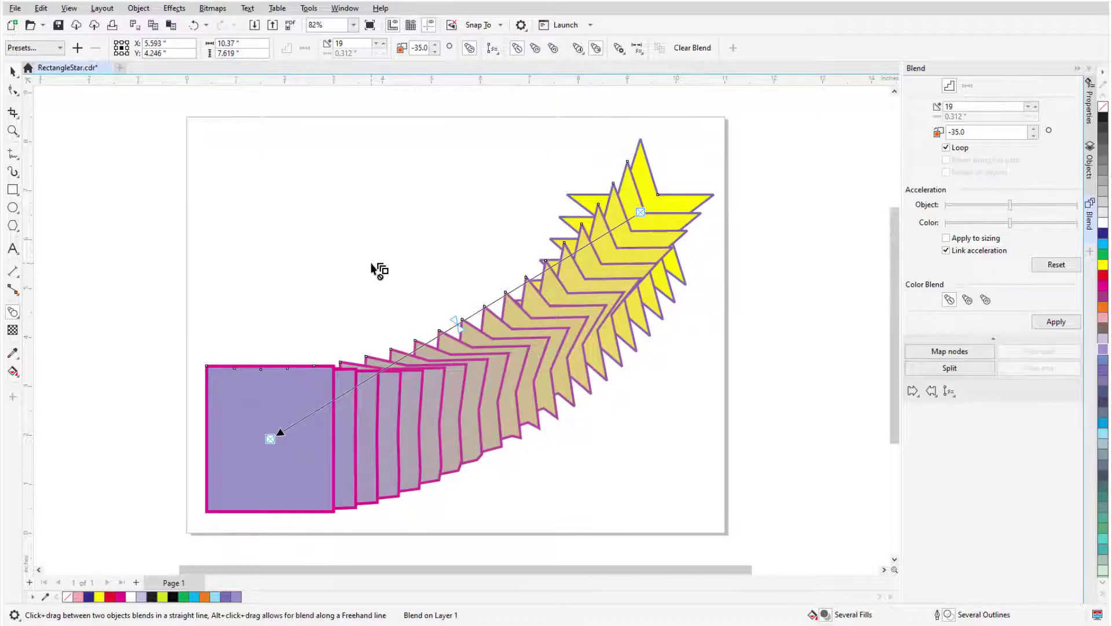
# Round the purple rectangle's corners by dragging a corner node inward
pyautogui.click(13, 90)
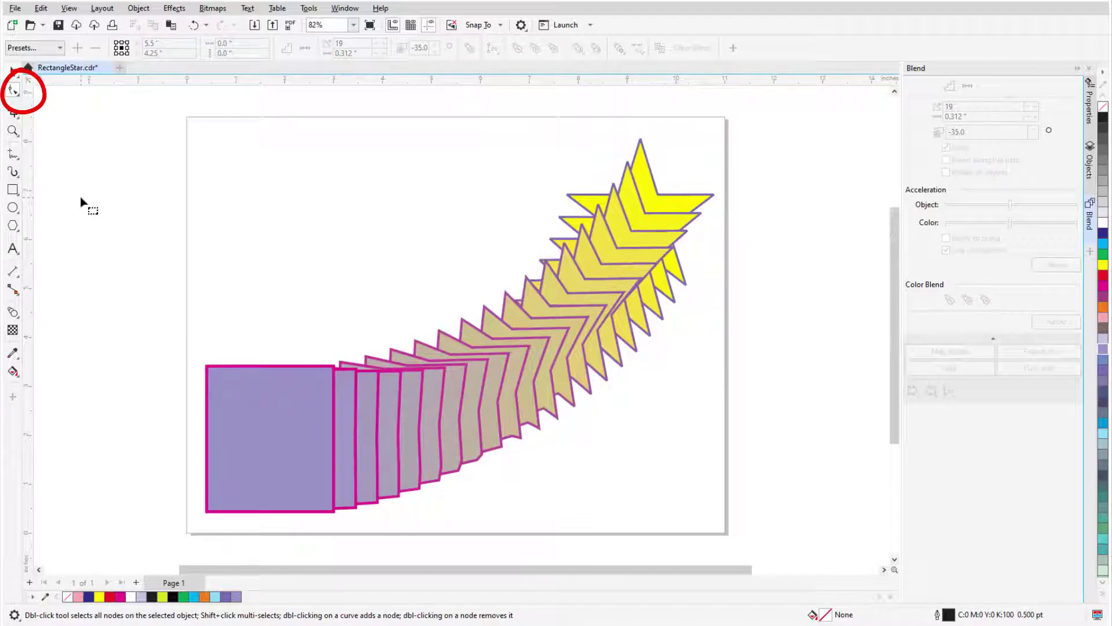
pyautogui.click(225, 365)
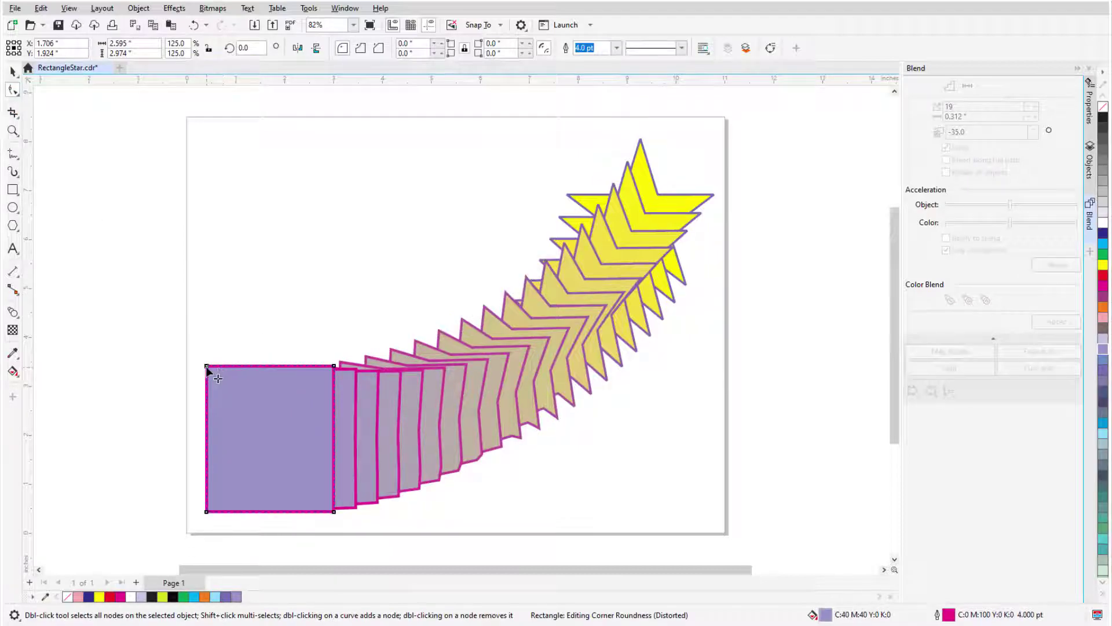
pyautogui.moveTo(207, 368); pyautogui.dragTo(250, 409)
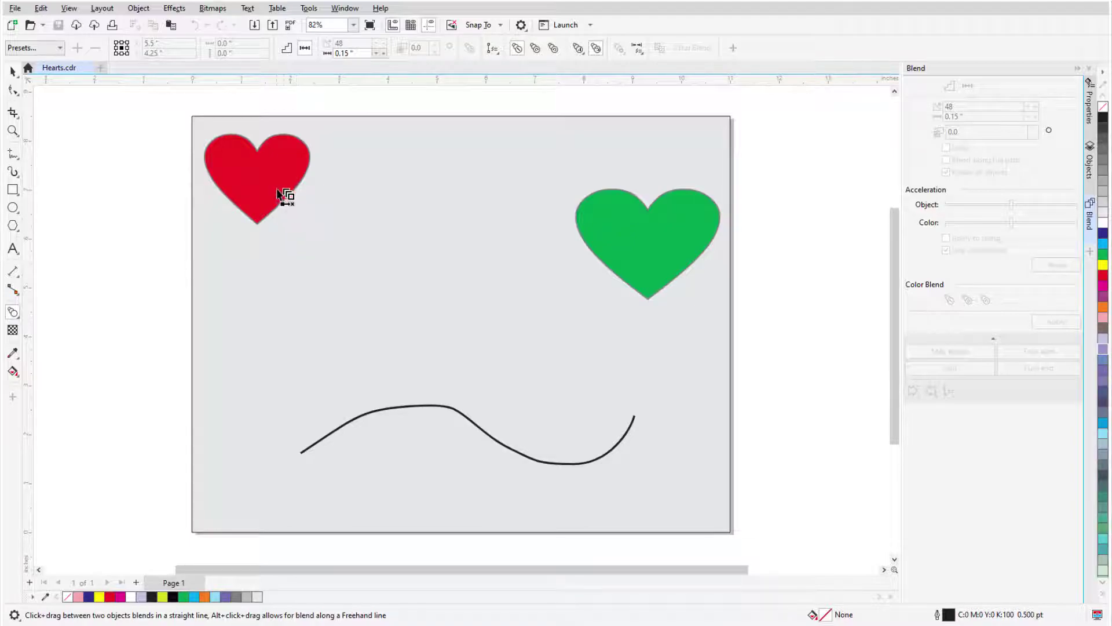
# Freehand-blend the red heart into the green heart along a wavy path with 0.45-inch spacing
pyautogui.moveTo(275, 187)
pyautogui.mouseDown()
pyautogui.moveTo(333, 210)
pyautogui.moveTo(355, 186)
pyautogui.moveTo(381, 182)
pyautogui.moveTo(436, 213)
pyautogui.mouseUp()
pyautogui.moveTo(529, 218)
pyautogui.mouseDown()
pyautogui.moveTo(568, 206)
pyautogui.moveTo(603, 226)
pyautogui.mouseUp()
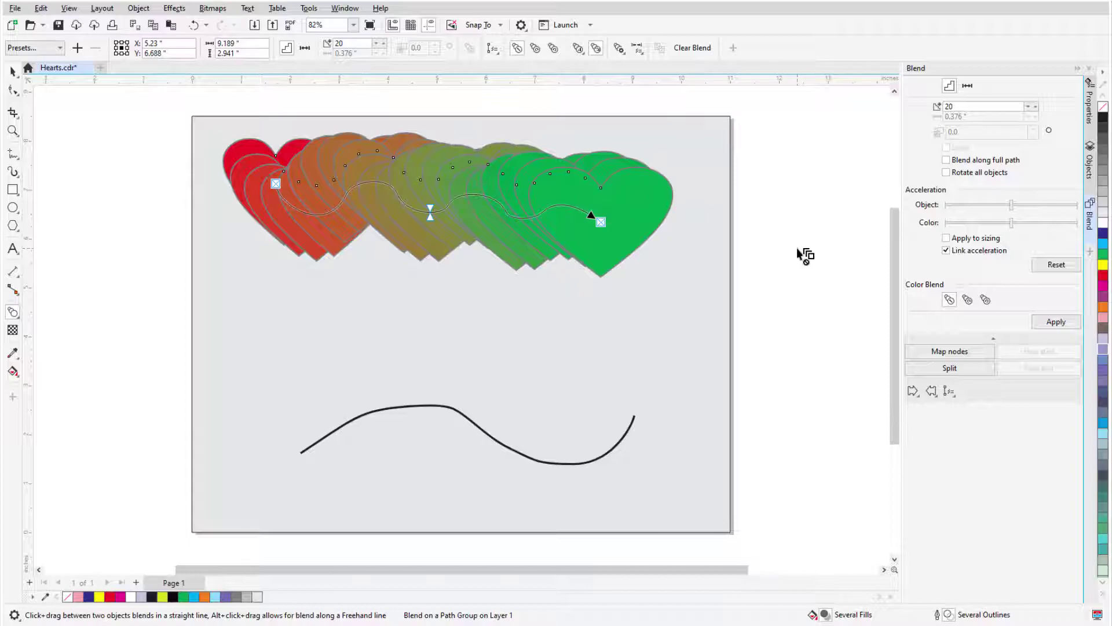
pyautogui.click(305, 49)
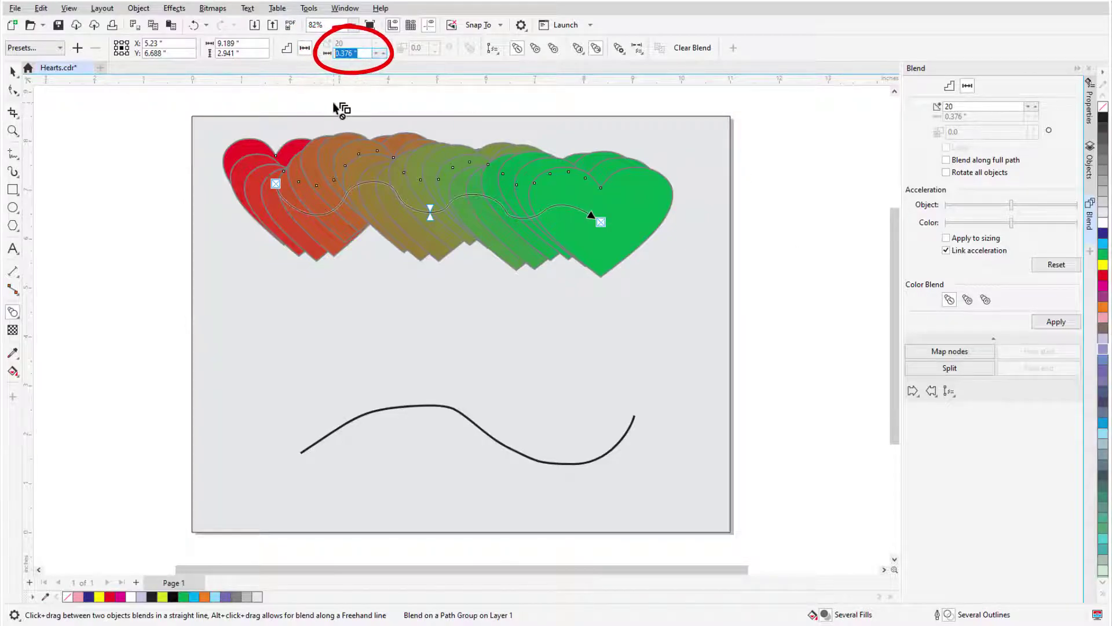
pyautogui.write('0.1')
pyautogui.press('Return')
pyautogui.write('0.45')
pyautogui.press('Return')
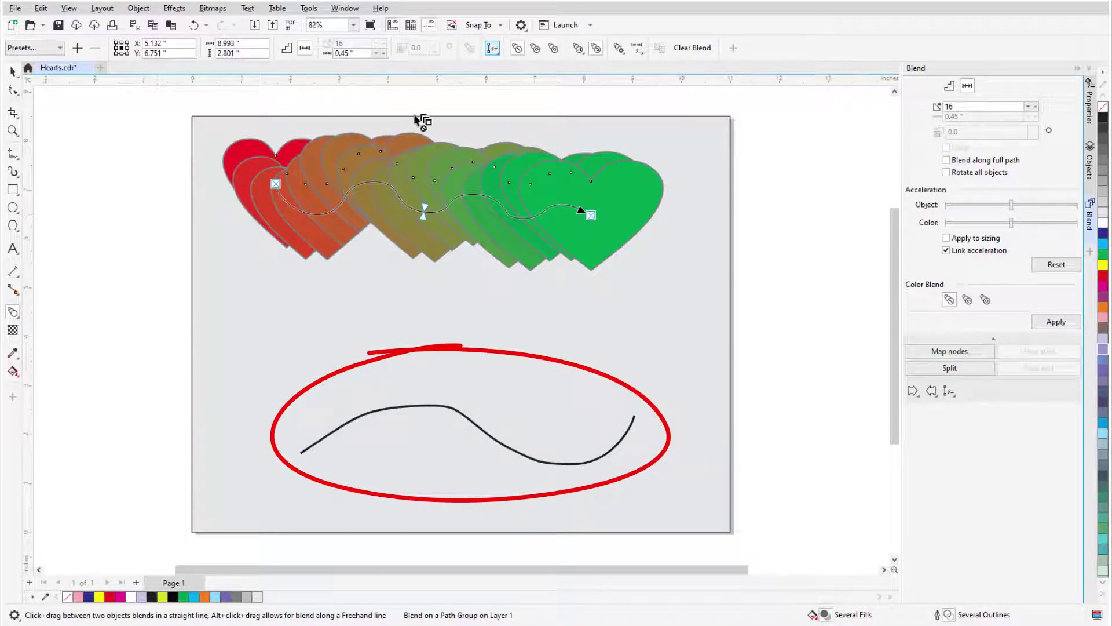
# Attach the heart blend to the wavy curve as its new path
pyautogui.click(493, 48)
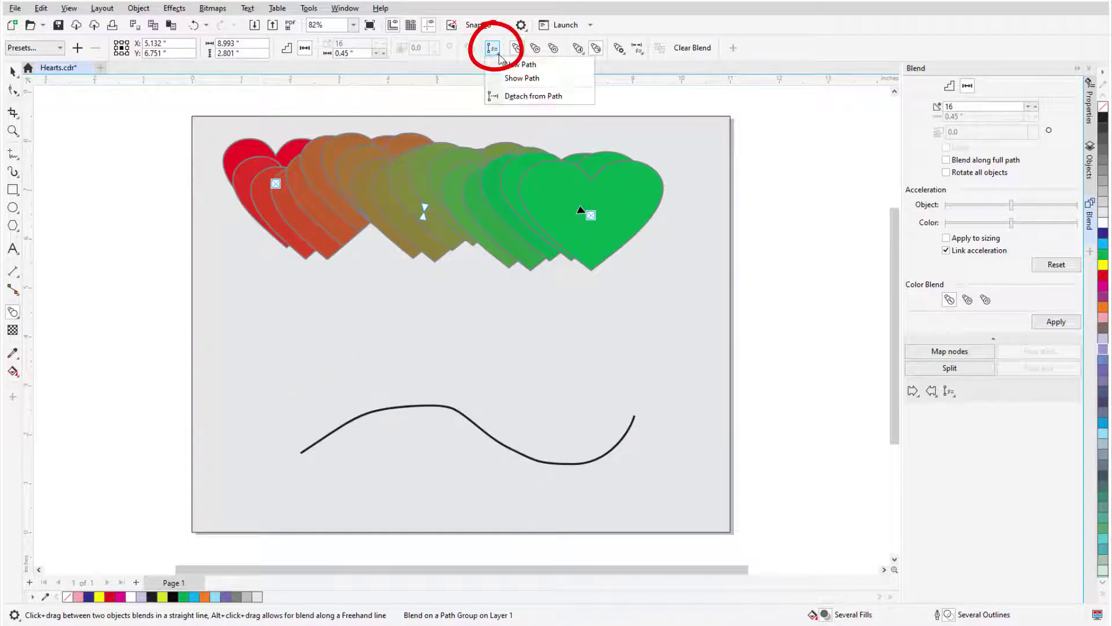
pyautogui.click(542, 66)
pyautogui.rightClick(490, 178)
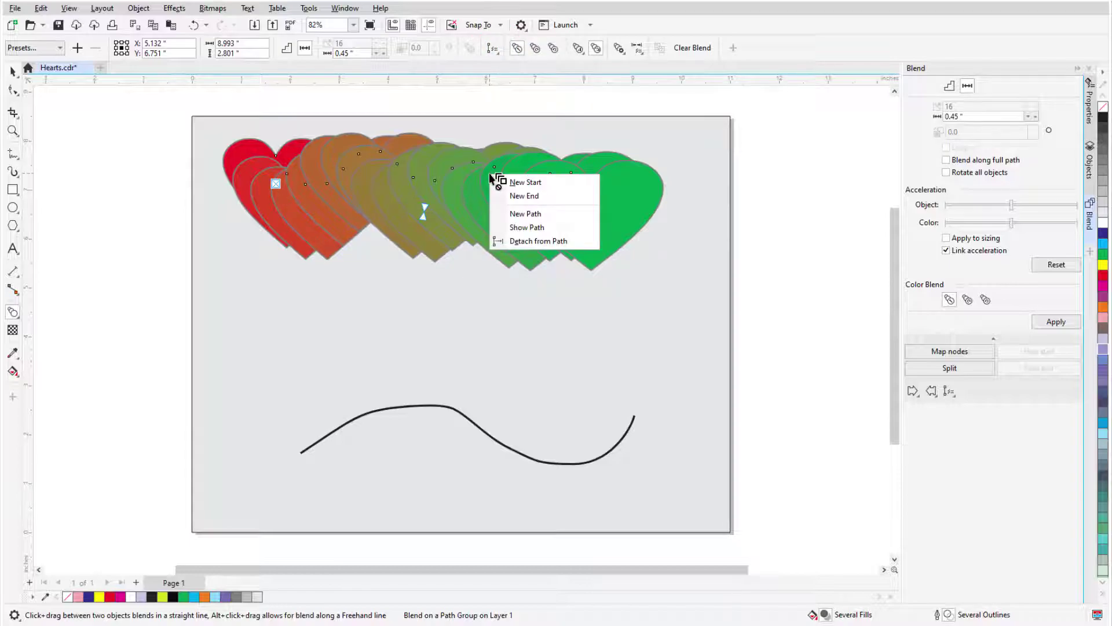
pyautogui.click(542, 214)
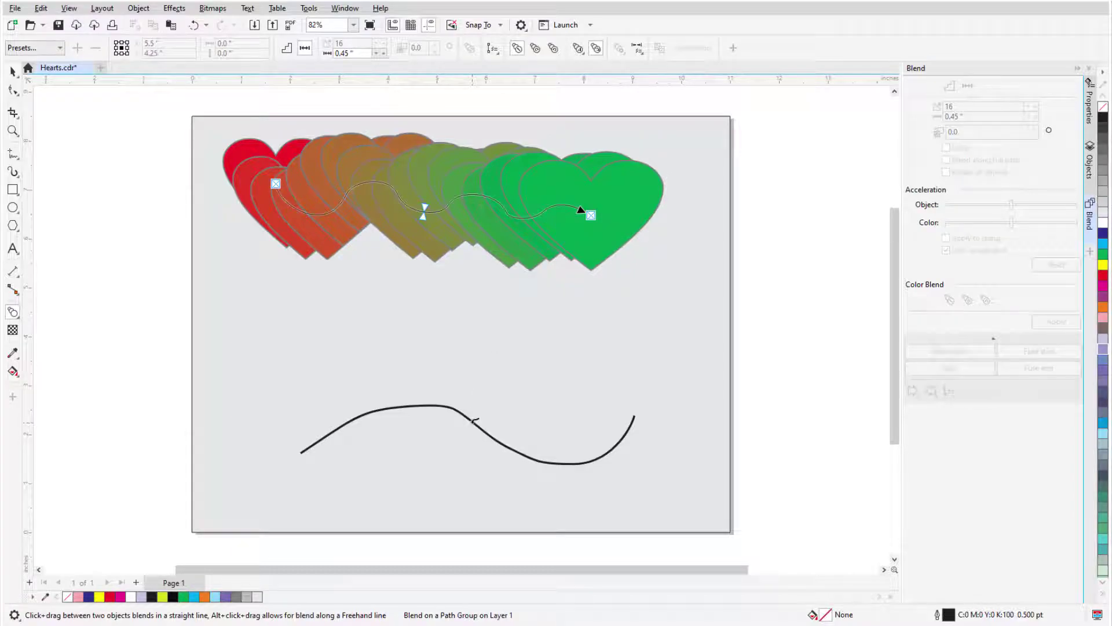
pyautogui.click(474, 421)
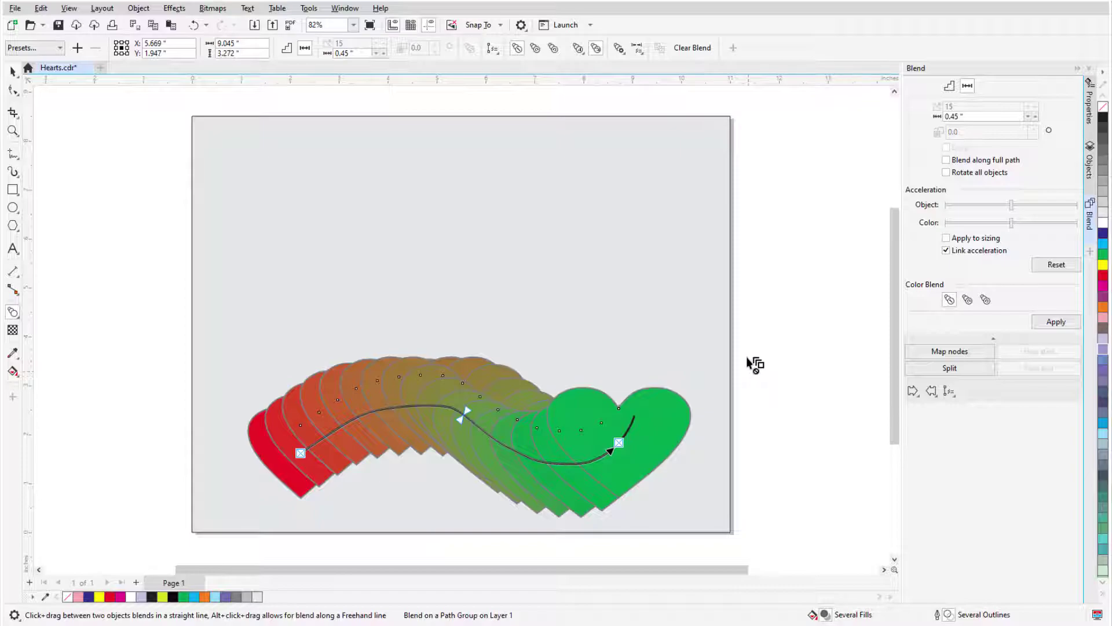
# Enable Blend along full path and Rotate all objects for the heart blend
pyautogui.click(620, 49)
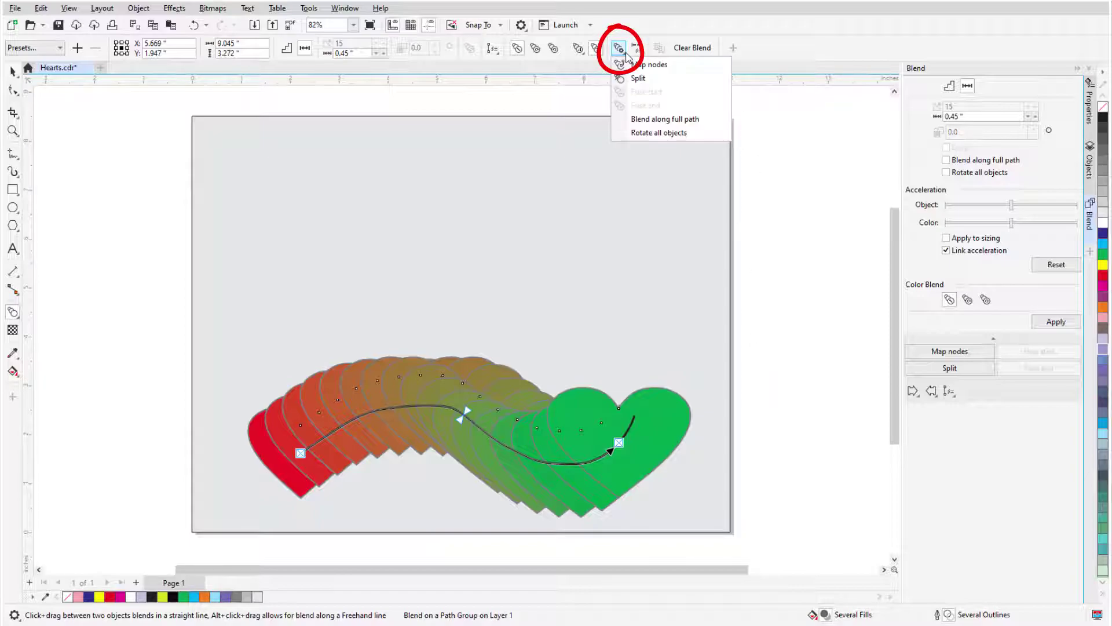
pyautogui.click(701, 119)
pyautogui.click(619, 48)
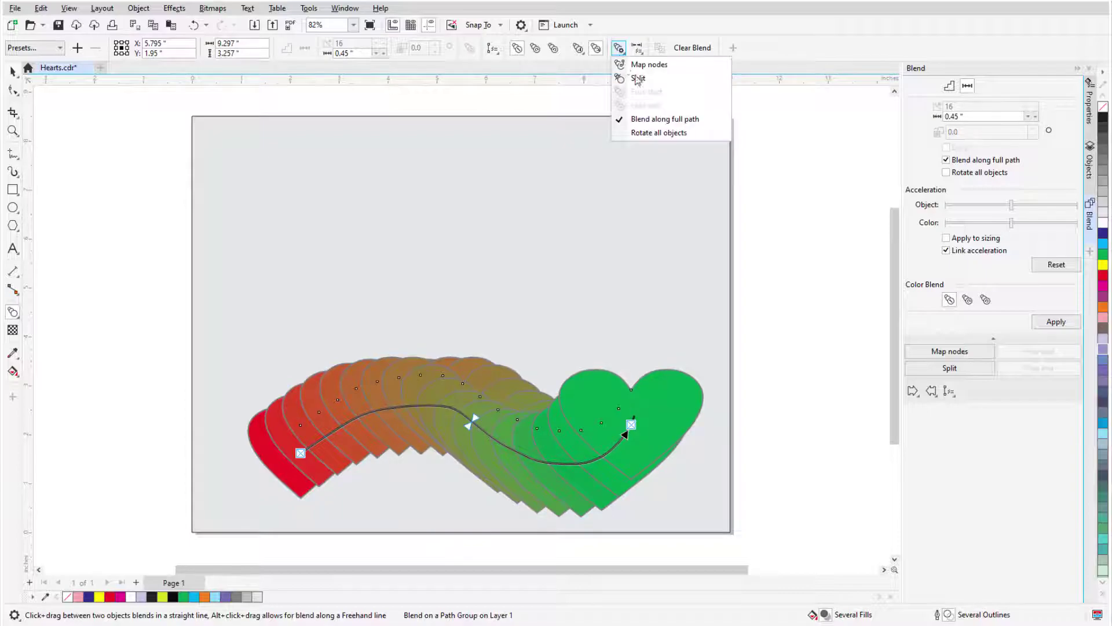
pyautogui.click(659, 132)
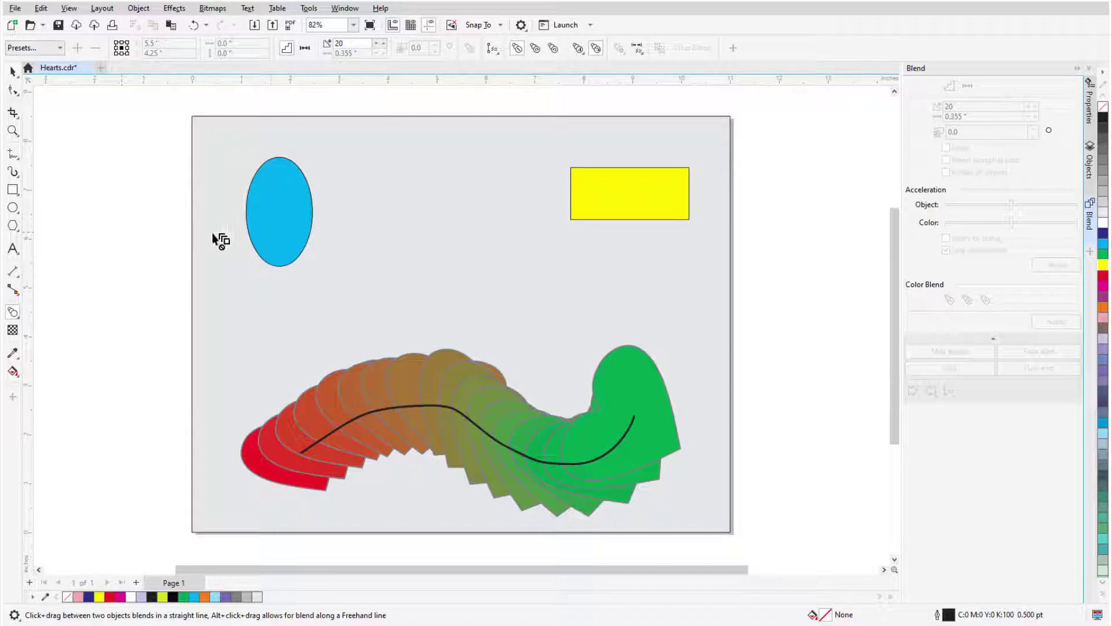
# Blend the blue ellipse into the yellow rectangle and copy the heart blend's properties onto it
pyautogui.moveTo(289, 203)
pyautogui.mouseDown()
pyautogui.moveTo(344, 230)
pyautogui.moveTo(417, 181)
pyautogui.moveTo(489, 218)
pyautogui.moveTo(515, 180)
pyautogui.moveTo(620, 198)
pyautogui.mouseUp()
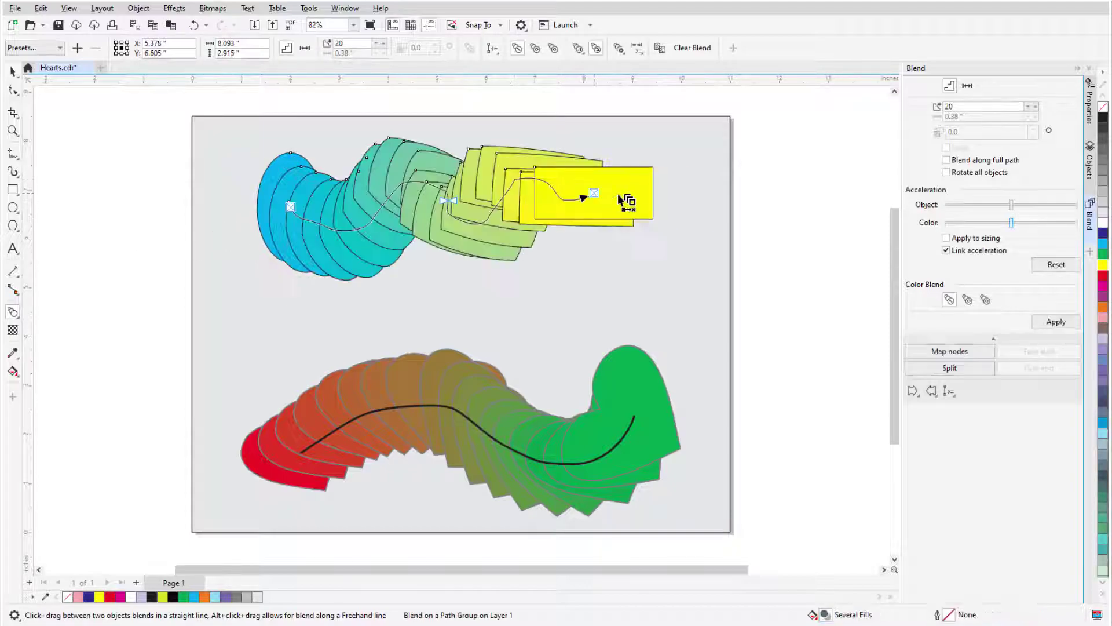
pyautogui.click(661, 49)
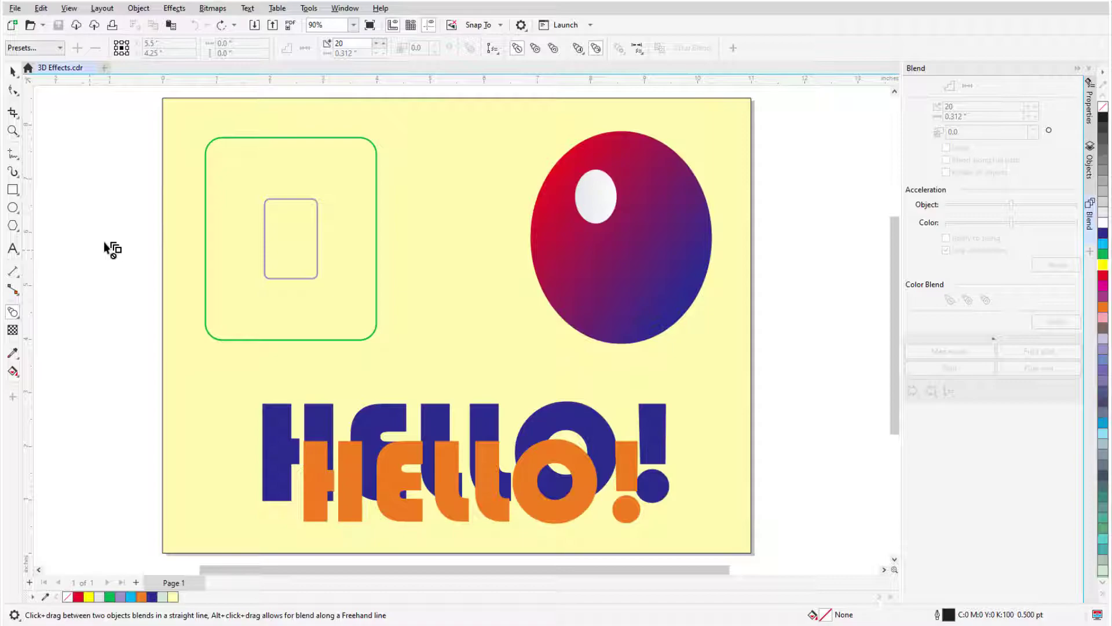
# Blend the outer green rectangle into the inner one, the ball into its highlight (50 steps), and orange HELLO! into blue HELLO!
pyautogui.moveTo(205, 290); pyautogui.dragTo(265, 268)
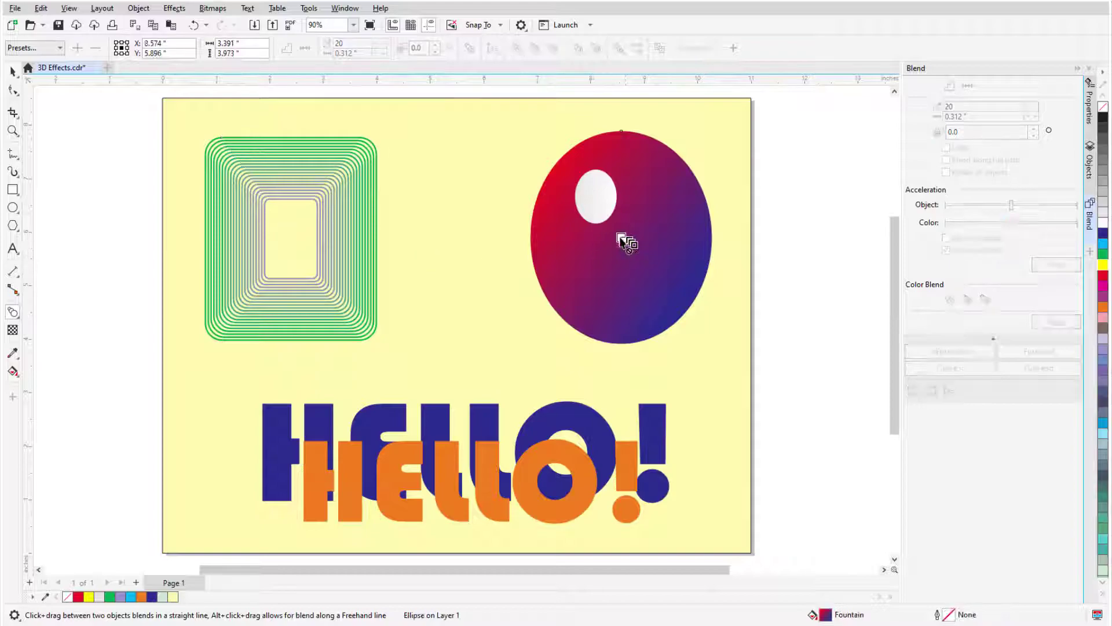
pyautogui.moveTo(623, 241); pyautogui.dragTo(600, 204)
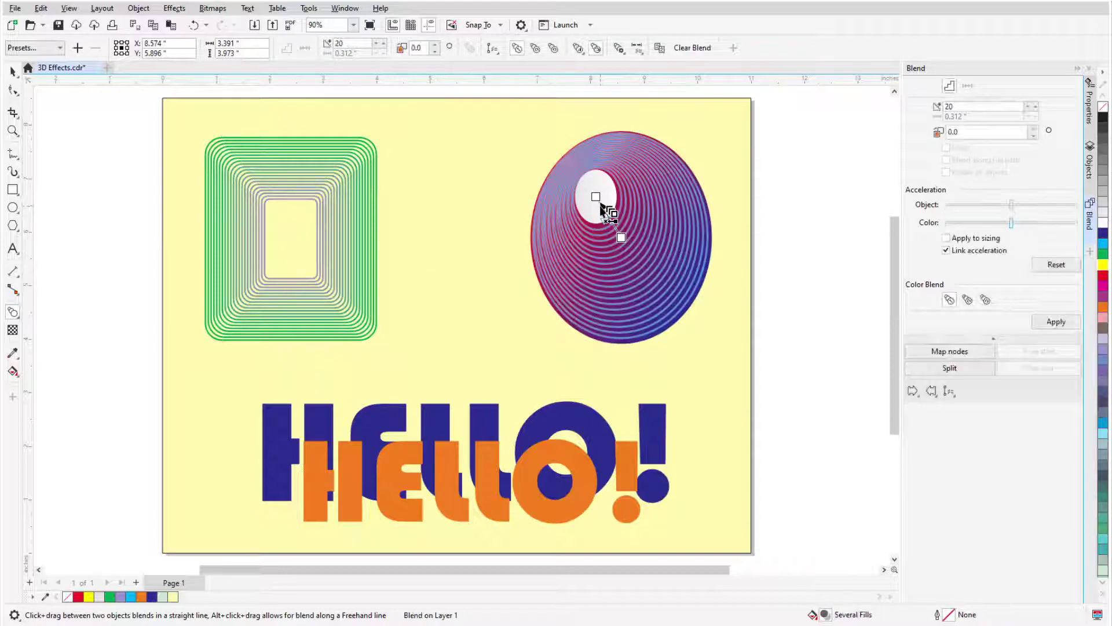
pyautogui.doubleClick(365, 44)
pyautogui.write('50')
pyautogui.moveTo(270, 408)
pyautogui.mouseDown()
pyautogui.moveTo(385, 442)
pyautogui.moveTo(376, 446)
pyautogui.mouseUp()
pyautogui.press('Escape')
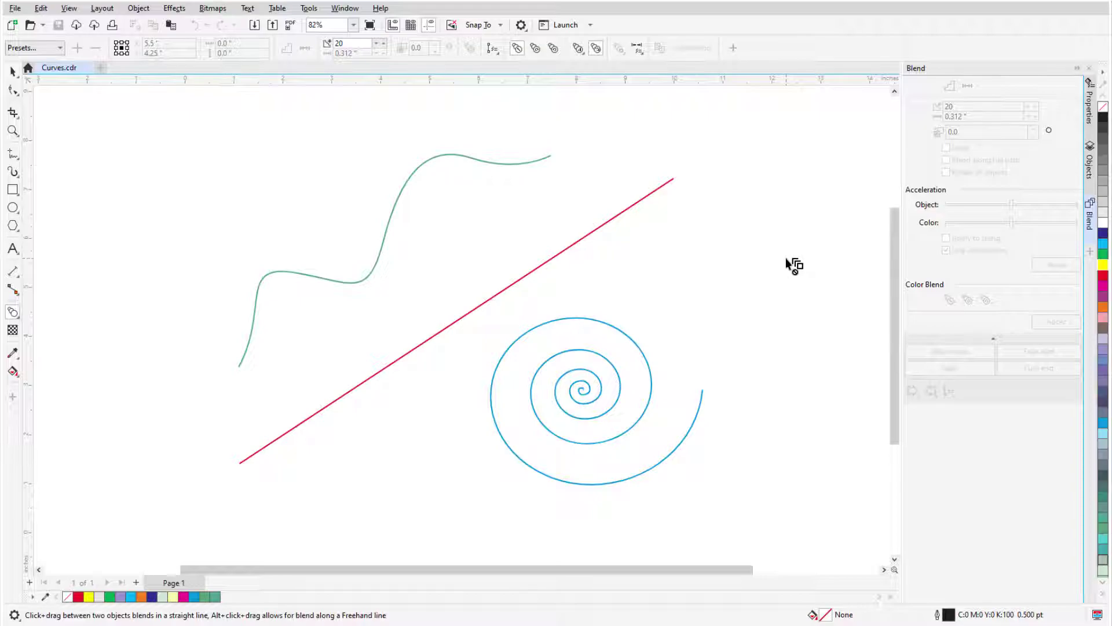
# Blend the red line into the blue spiral with clockwise rainbow colours and 50 steps
pyautogui.moveTo(457, 321); pyautogui.dragTo(598, 324)
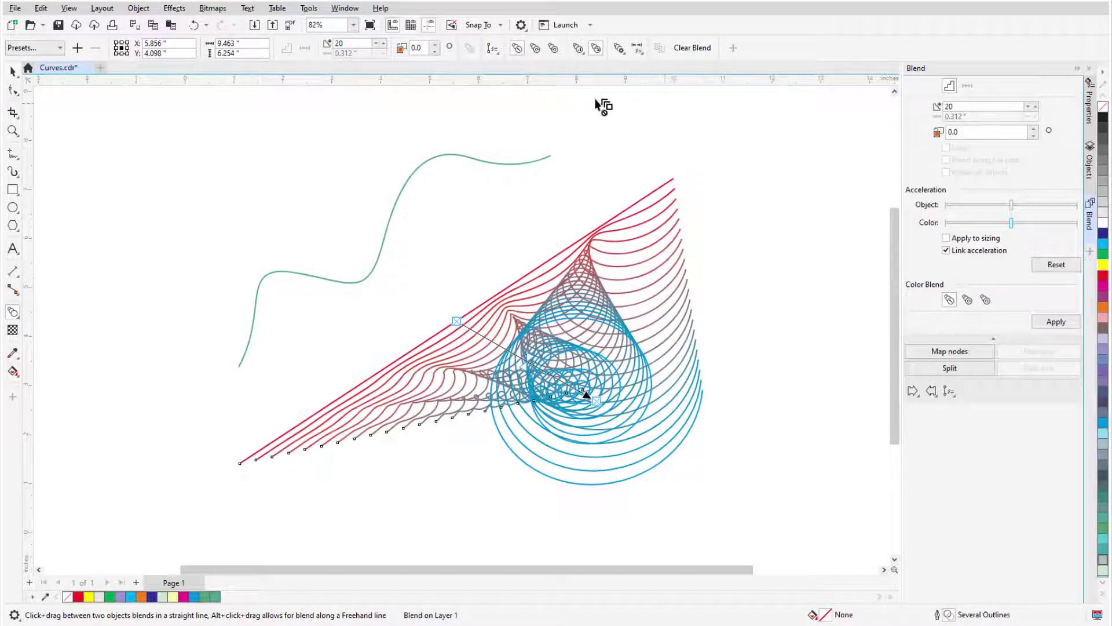
pyautogui.click(554, 48)
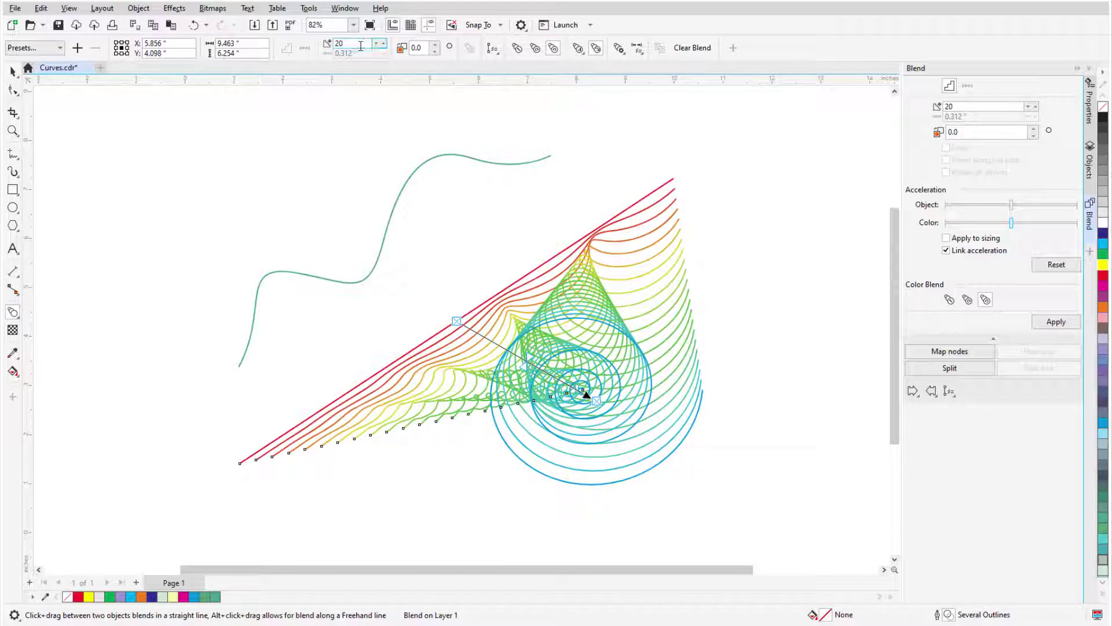
pyautogui.write('50')
pyautogui.press('Return')
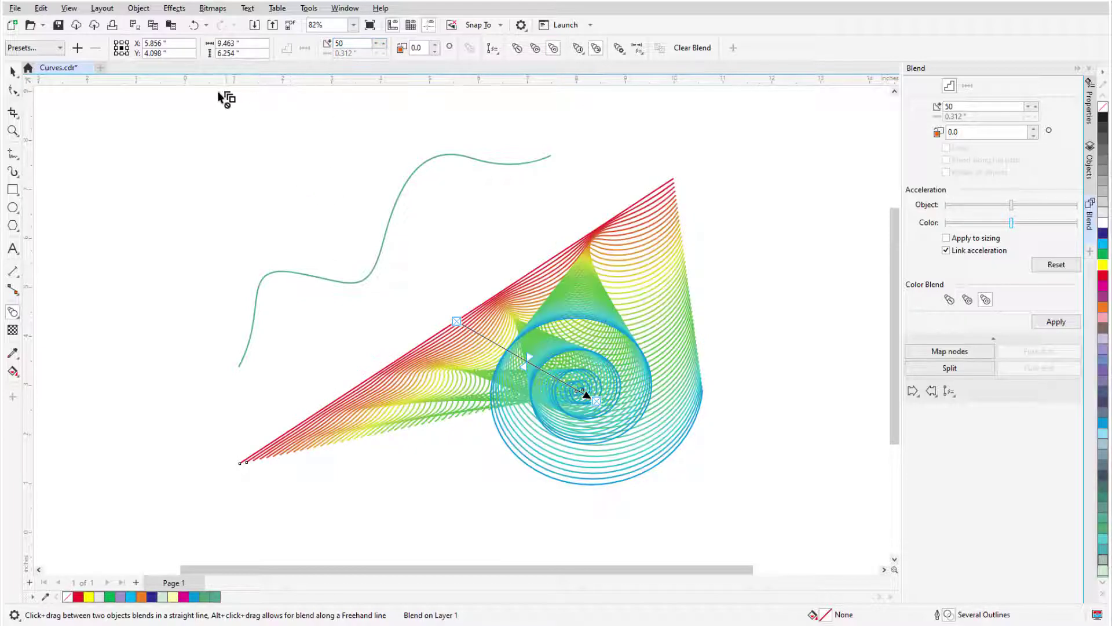
# Reshape the red line by moving its bottom end down and its top end onto the spiral
pyautogui.click(12, 90)
pyautogui.click(280, 438)
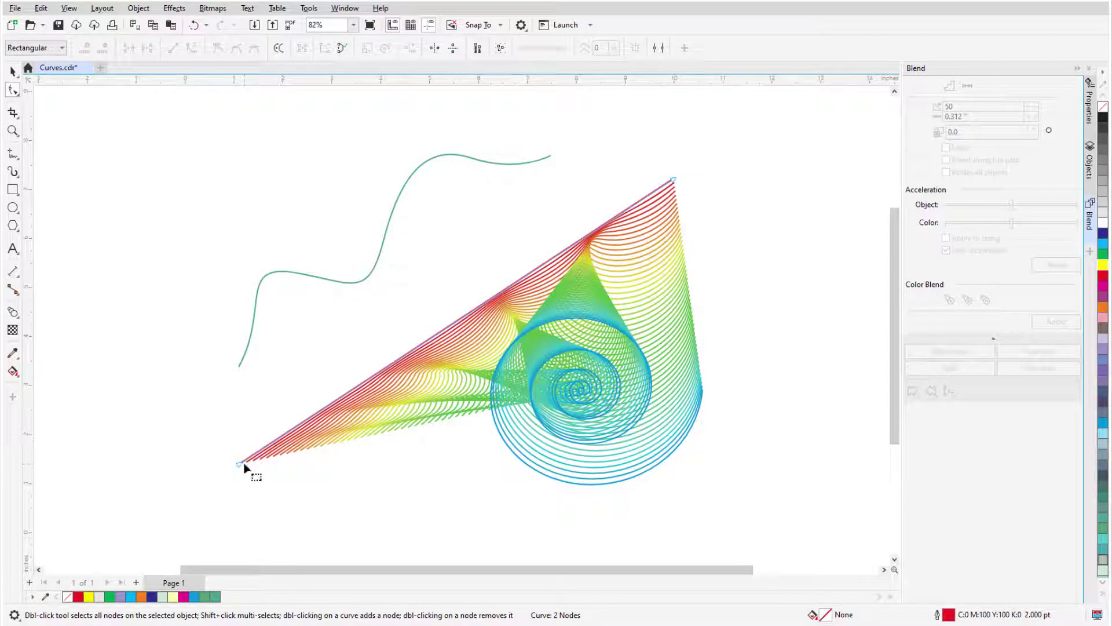
pyautogui.moveTo(244, 465); pyautogui.dragTo(396, 546)
pyautogui.moveTo(673, 181); pyautogui.dragTo(618, 298)
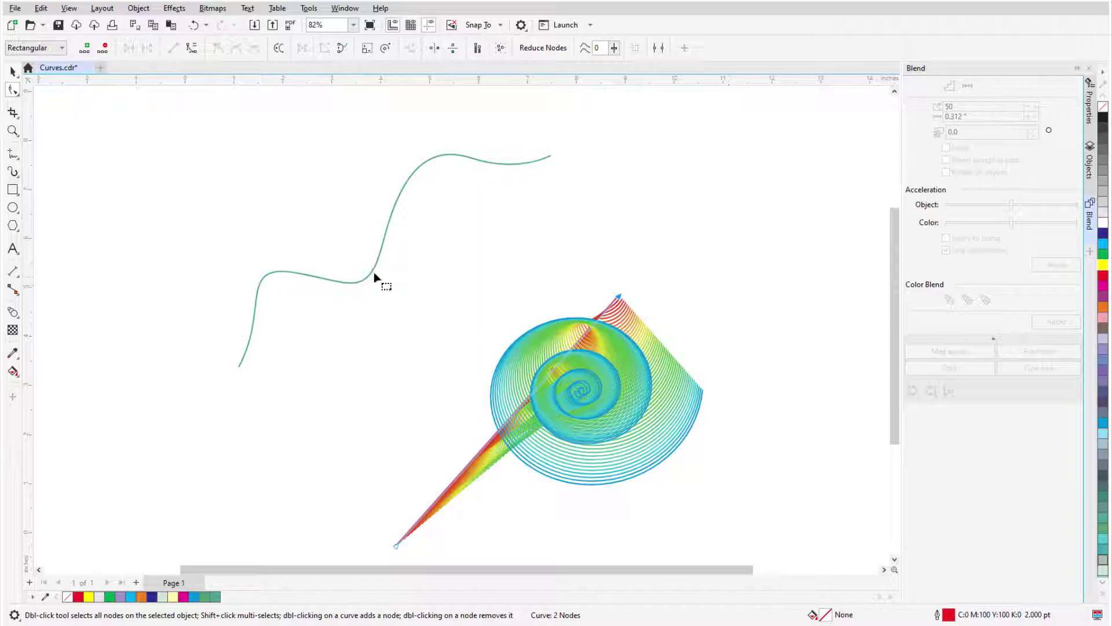
# Make the green wavy curve the new end object of the red-line blend
pyautogui.click(13, 312)
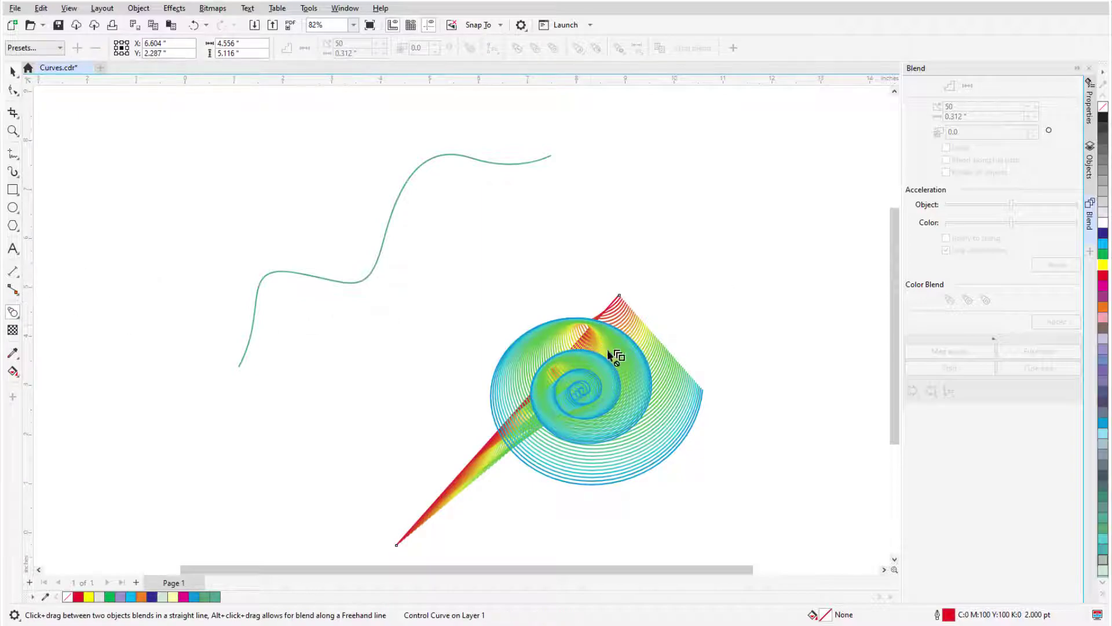
pyautogui.rightClick(666, 397)
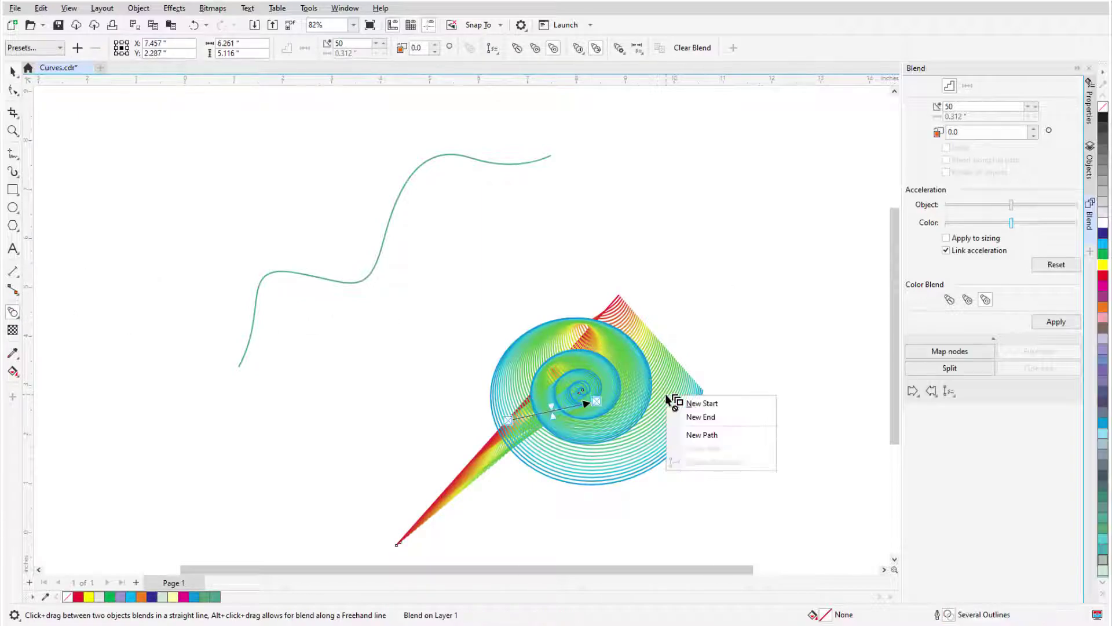
pyautogui.click(700, 417)
pyautogui.click(451, 155)
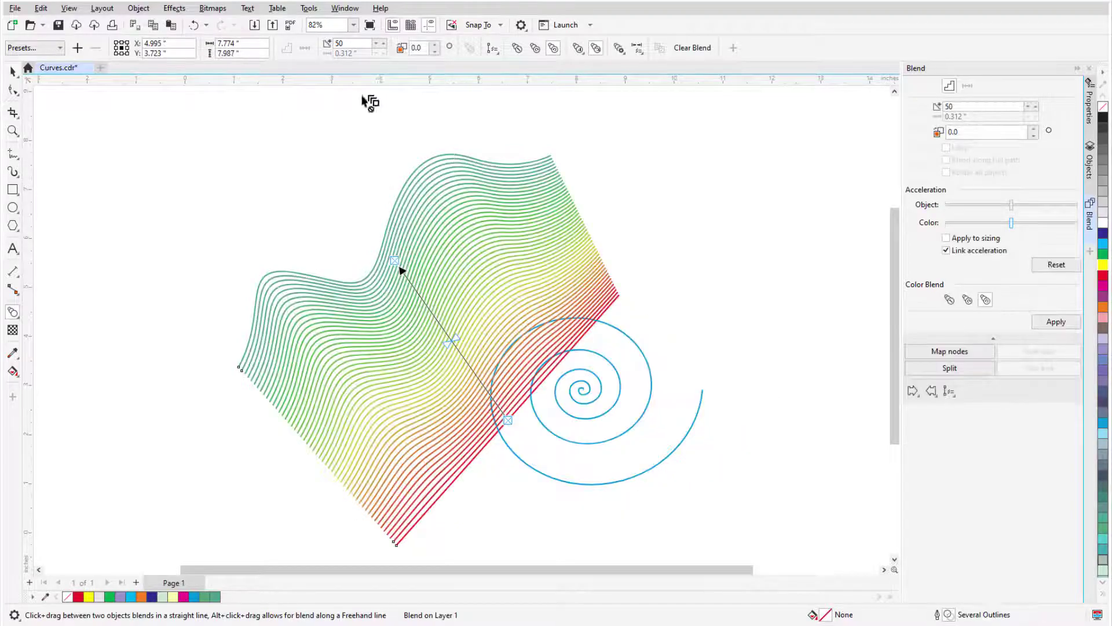
# Drag the red curve's end nodes and the green curve's nodes to twist the blend into a ribbon
pyautogui.press('F10')
pyautogui.moveTo(395, 545); pyautogui.dragTo(145, 388)
pyautogui.moveTo(619, 296); pyautogui.dragTo(550, 154)
pyautogui.click(440, 130)
pyautogui.moveTo(341, 284); pyautogui.dragTo(254, 246)
pyautogui.moveTo(237, 366); pyautogui.dragTo(249, 432)
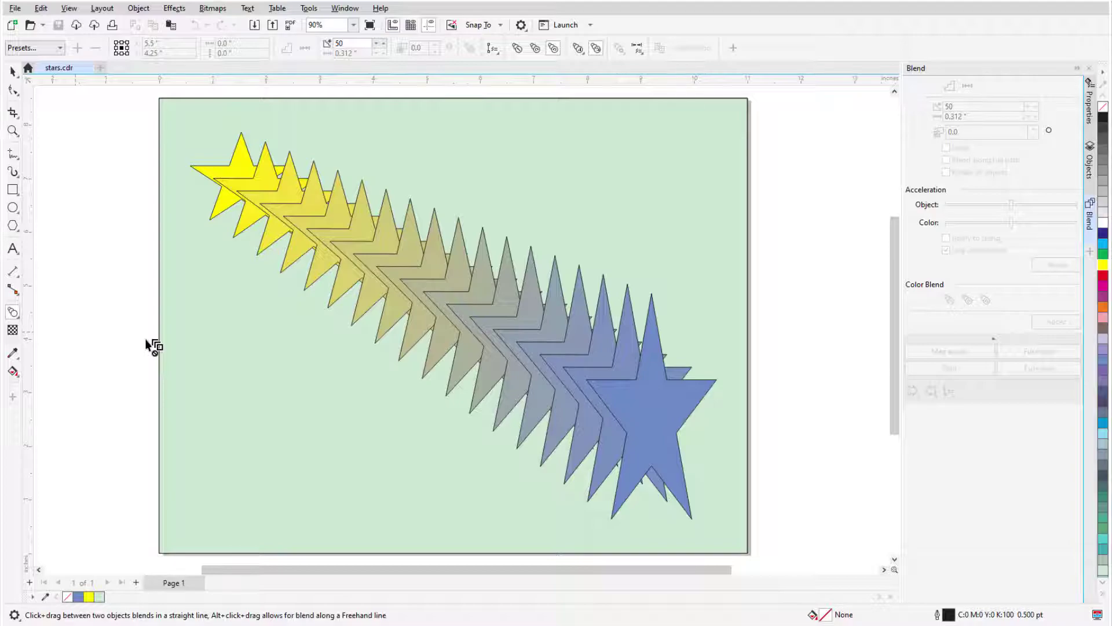
# Map the end star's right node to the start star's left node in the yellow-to-blue star blend
pyautogui.click(435, 308)
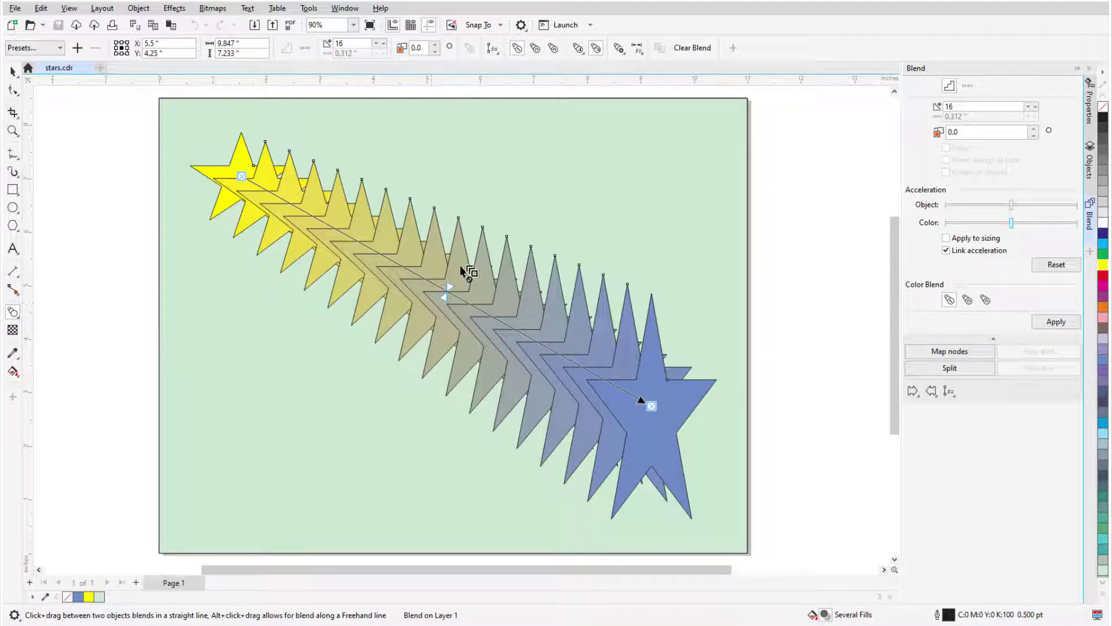
pyautogui.click(618, 48)
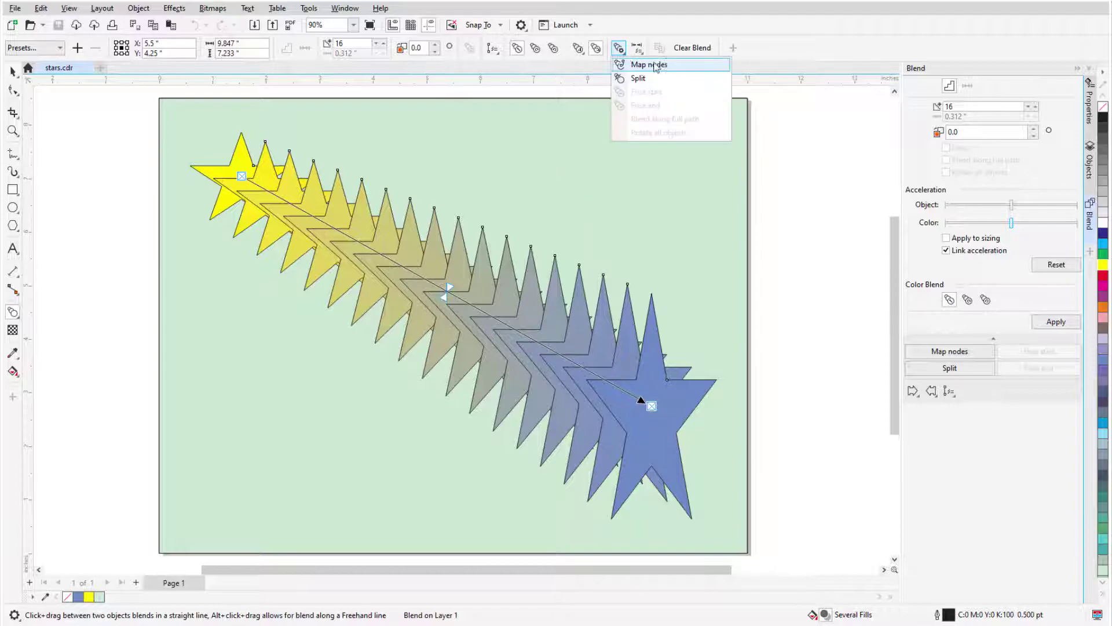
pyautogui.click(681, 65)
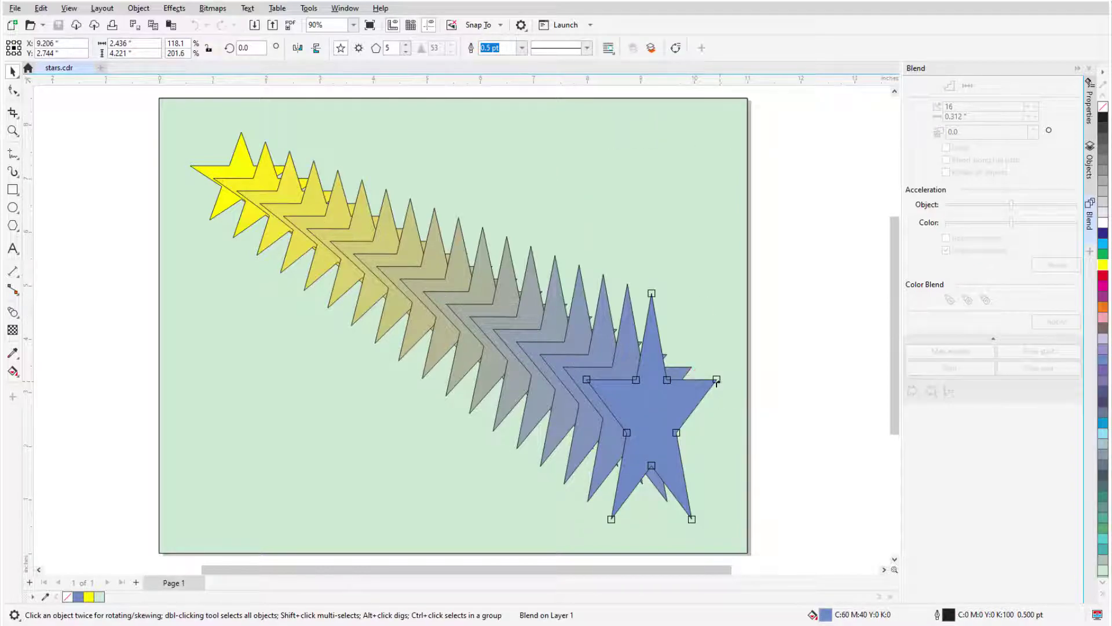
pyautogui.click(717, 379)
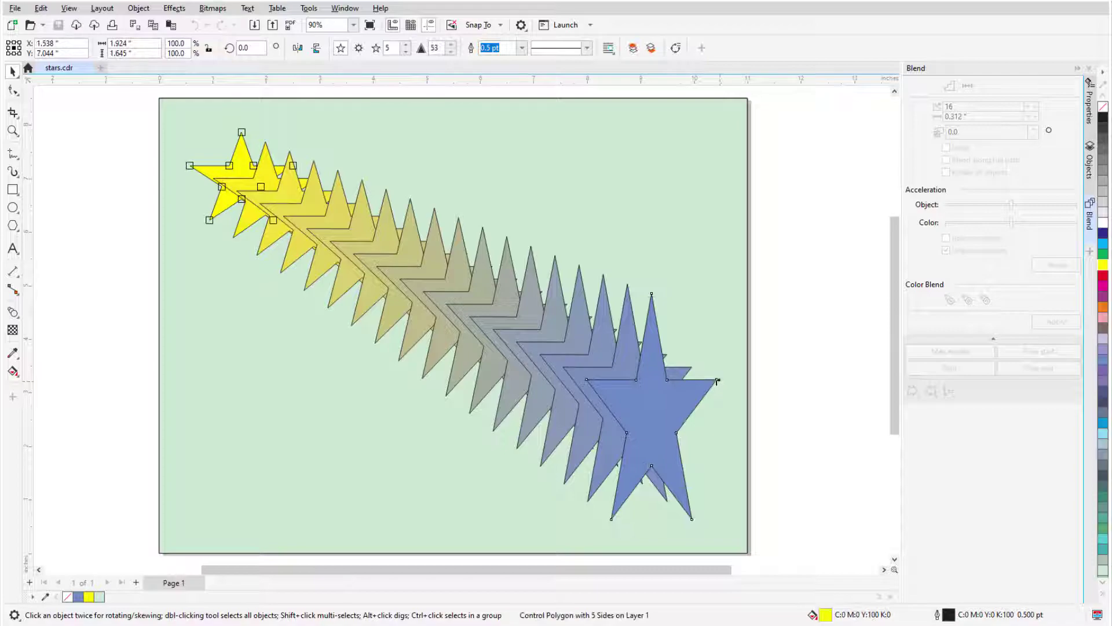
pyautogui.click(210, 221)
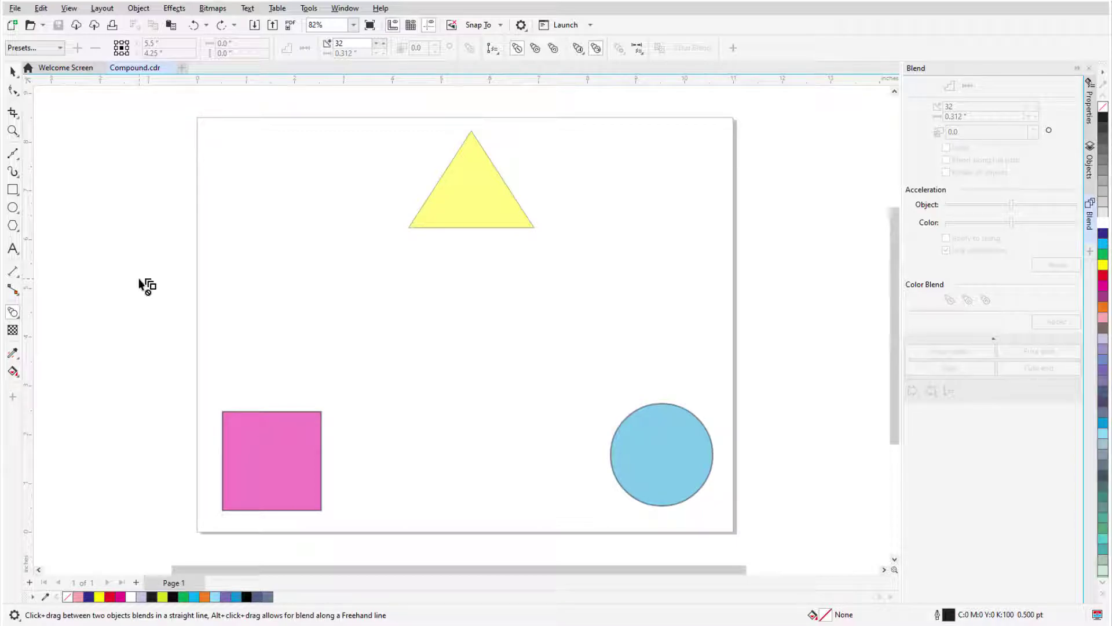
# Blend the square into the triangle and the circle into the square, then move the start triangle top-left and colour it light grey
pyautogui.moveTo(248, 447); pyautogui.dragTo(660, 452)
pyautogui.moveTo(677, 496); pyautogui.dragTo(310, 509)
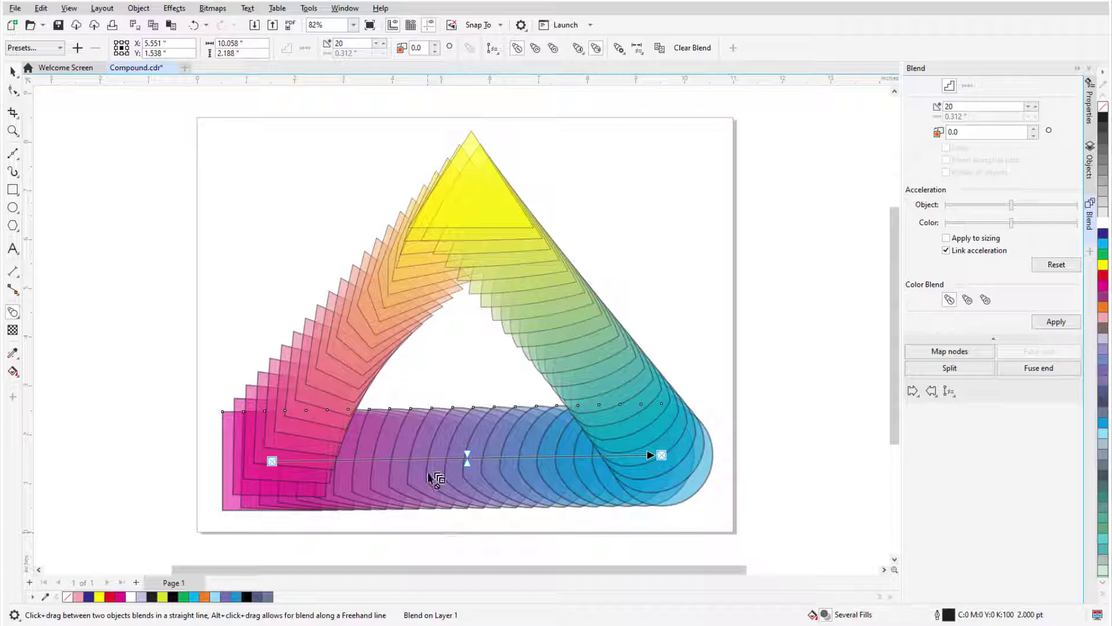
pyautogui.click(497, 199)
pyautogui.moveTo(472, 179); pyautogui.dragTo(270, 181)
pyautogui.moveTo(1103, 200); pyautogui.dragTo(273, 180)
pyautogui.press('Escape')
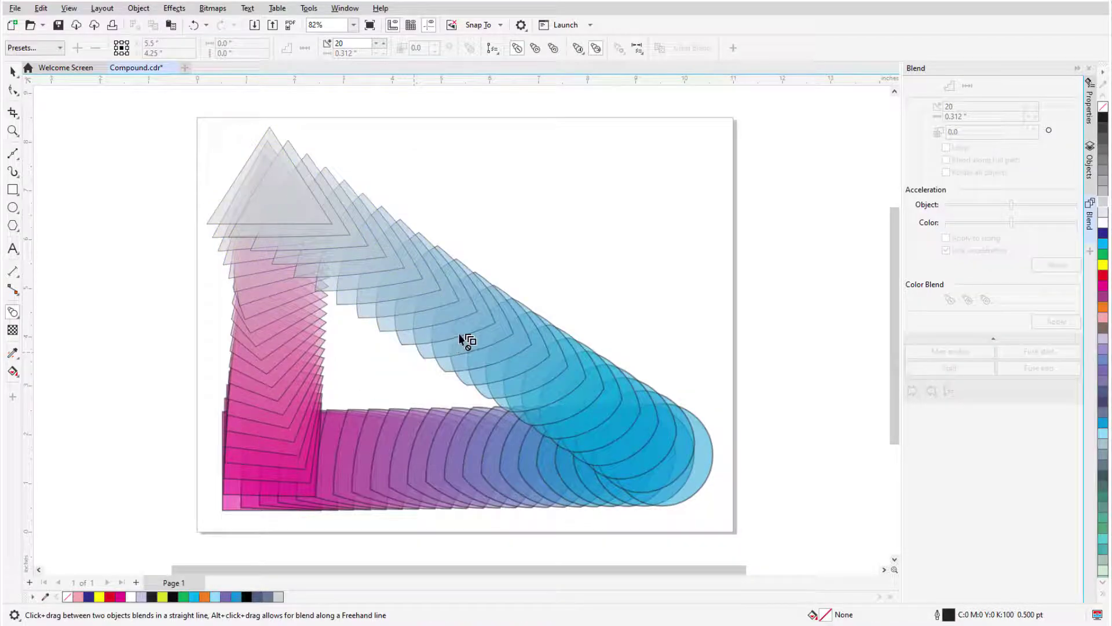
# Split the grey triangle-to-circle blend at an in-between shape and drag the split point to the top-right
pyautogui.click(459, 335)
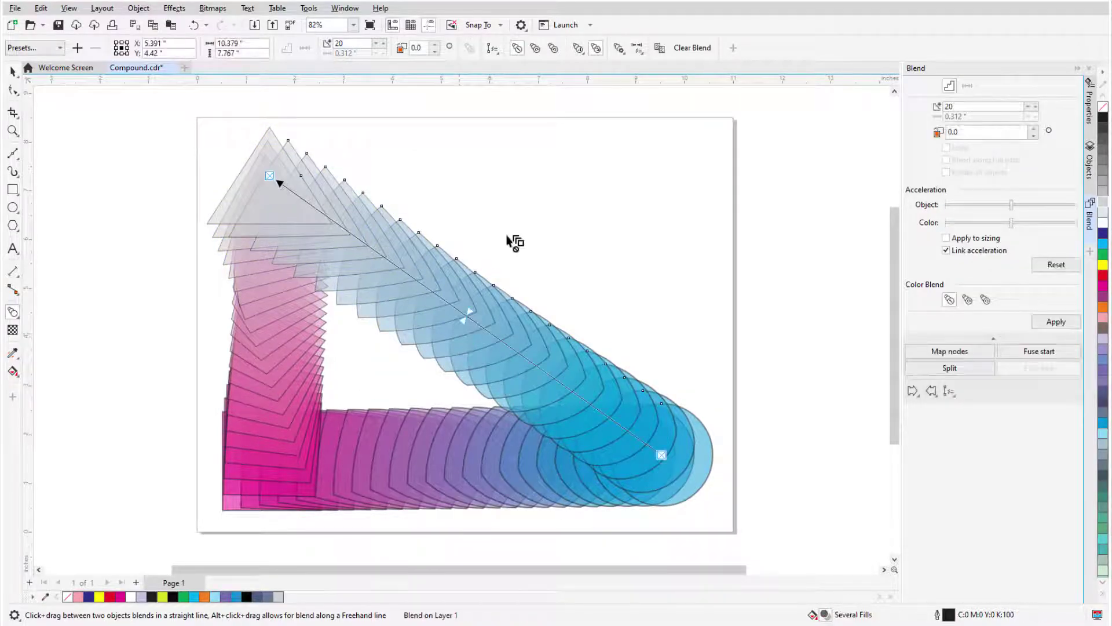
pyautogui.click(620, 49)
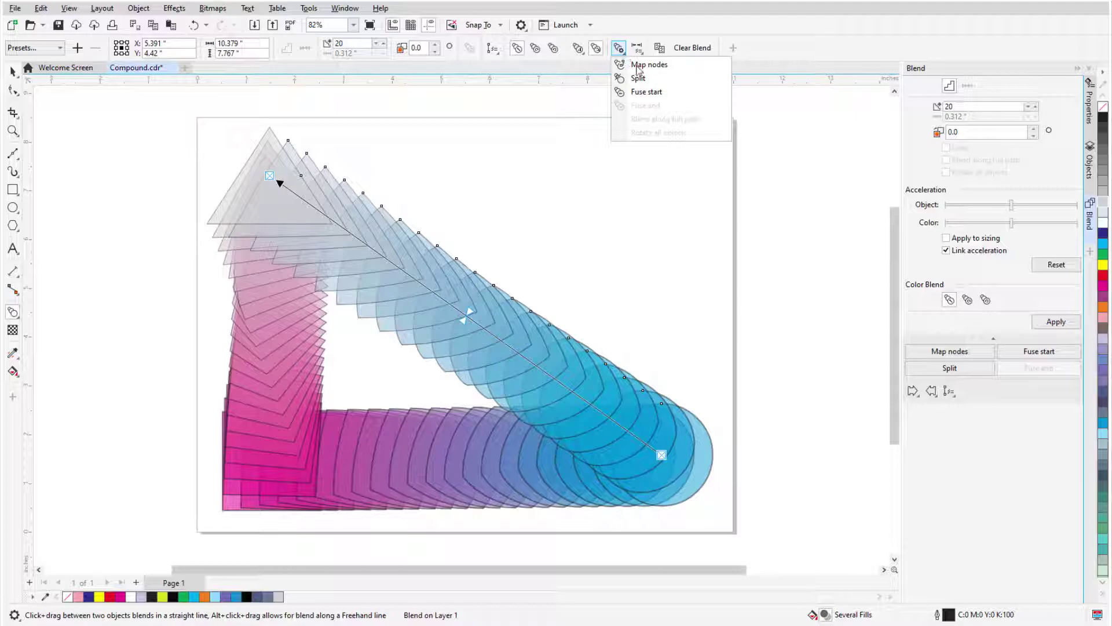
pyautogui.click(656, 78)
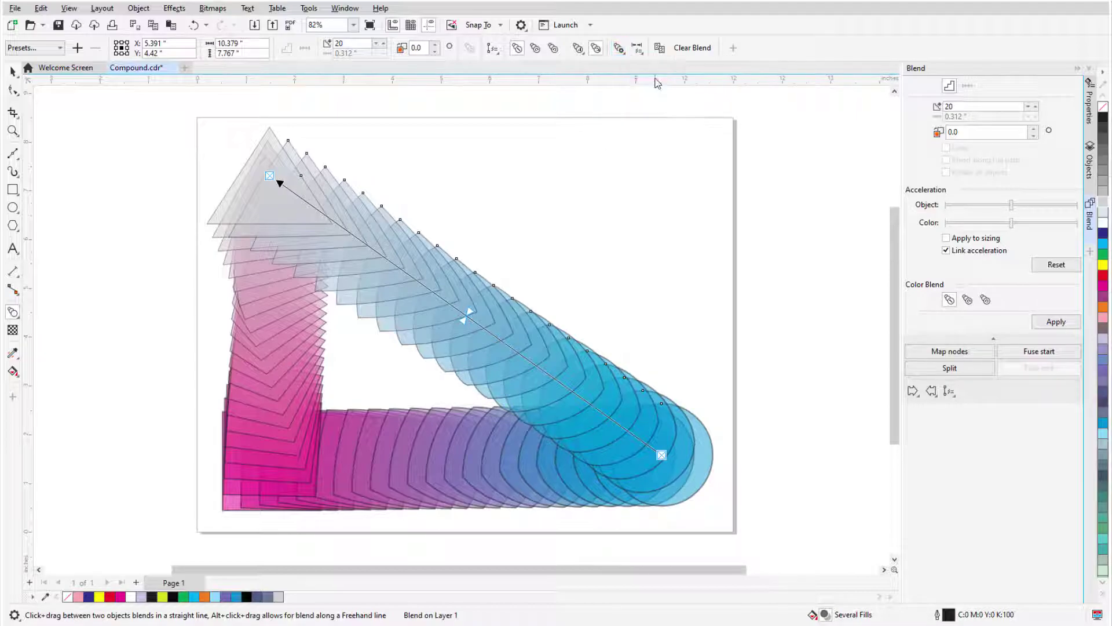
pyautogui.click(484, 321)
pyautogui.moveTo(444, 295); pyautogui.dragTo(620, 192)
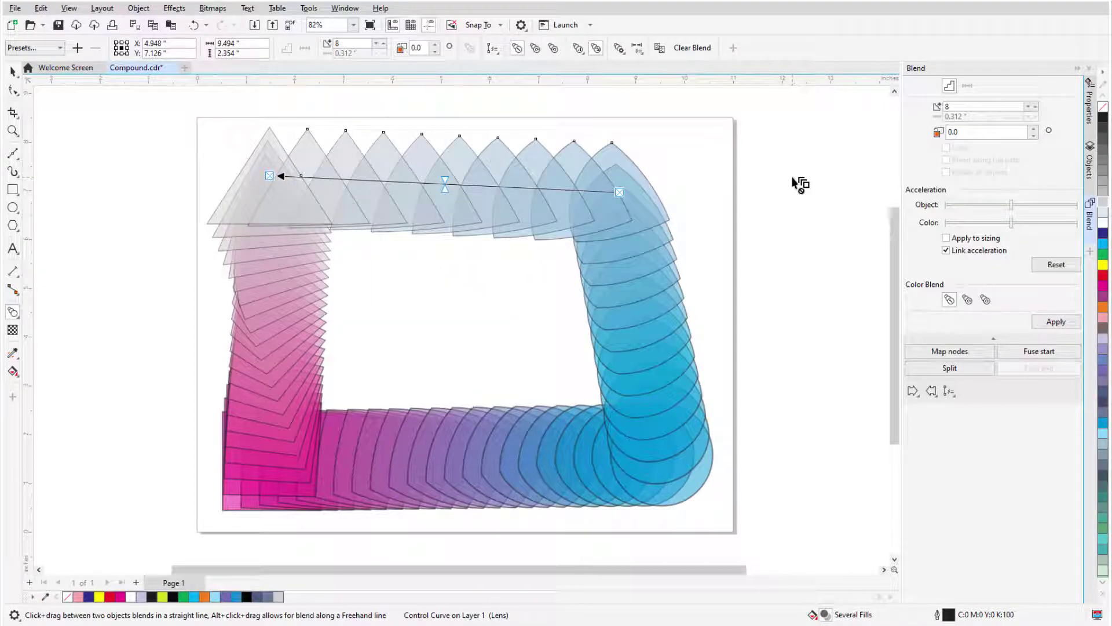
# Try fusing the right-side blend at its end, then undo it
pyautogui.click(649, 314)
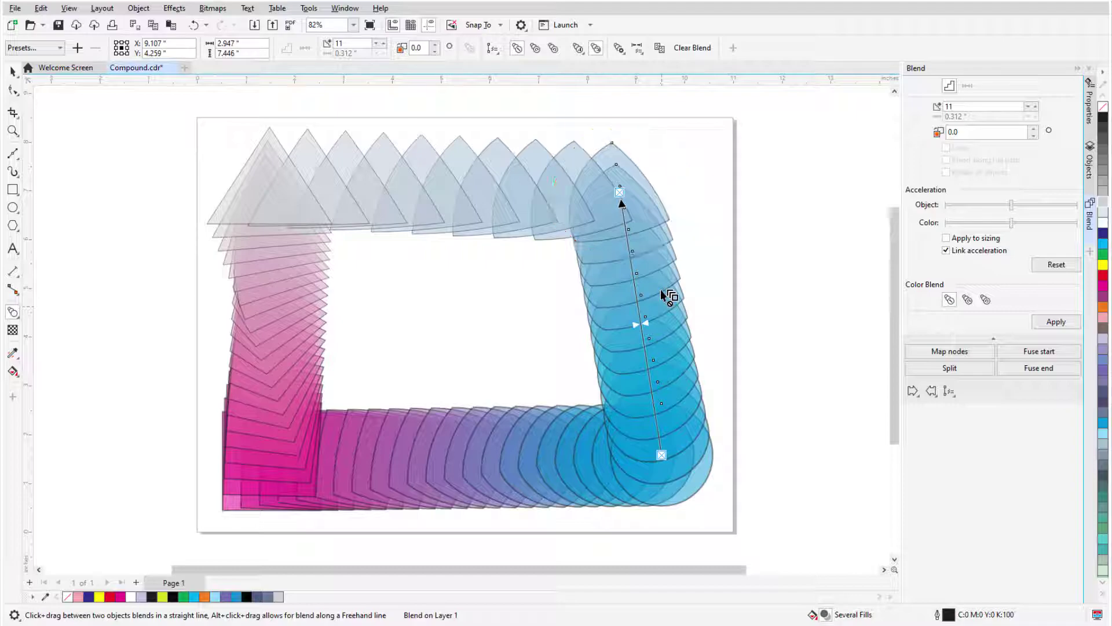
pyautogui.click(619, 49)
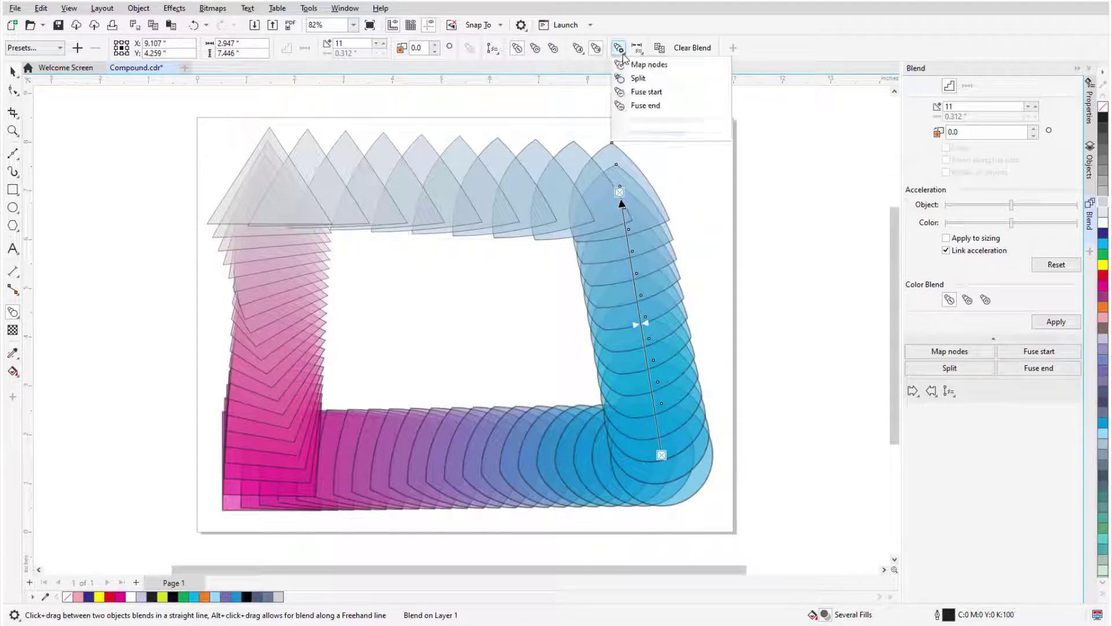
pyautogui.click(669, 106)
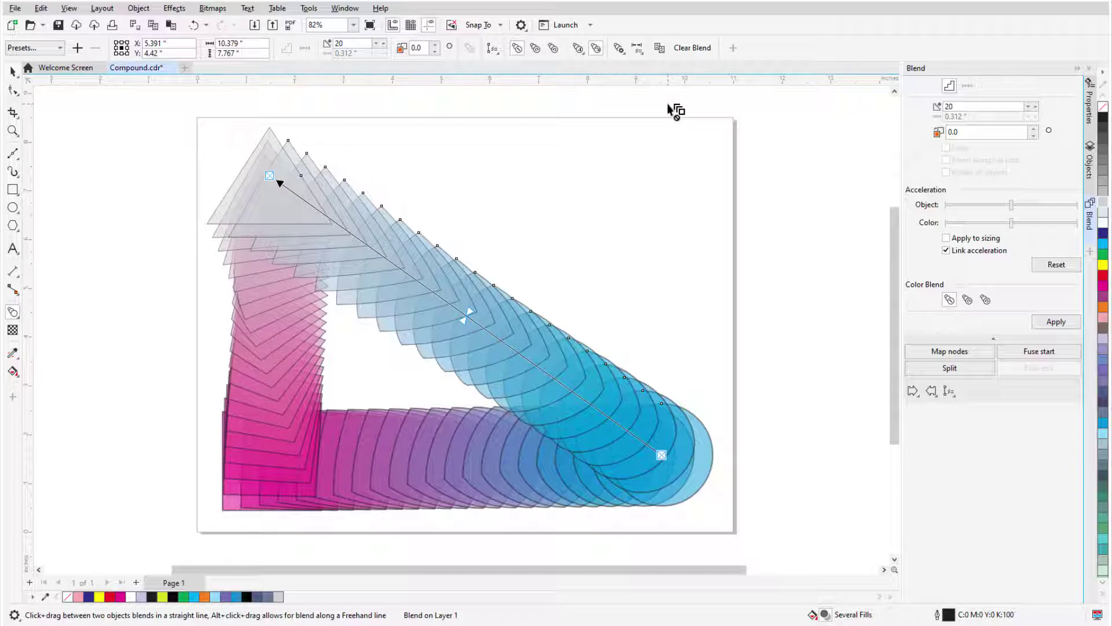
pyautogui.hotkey('ctrl', 'z')
# Fuse the right-side split blend at its start instead
pyautogui.click(620, 287)
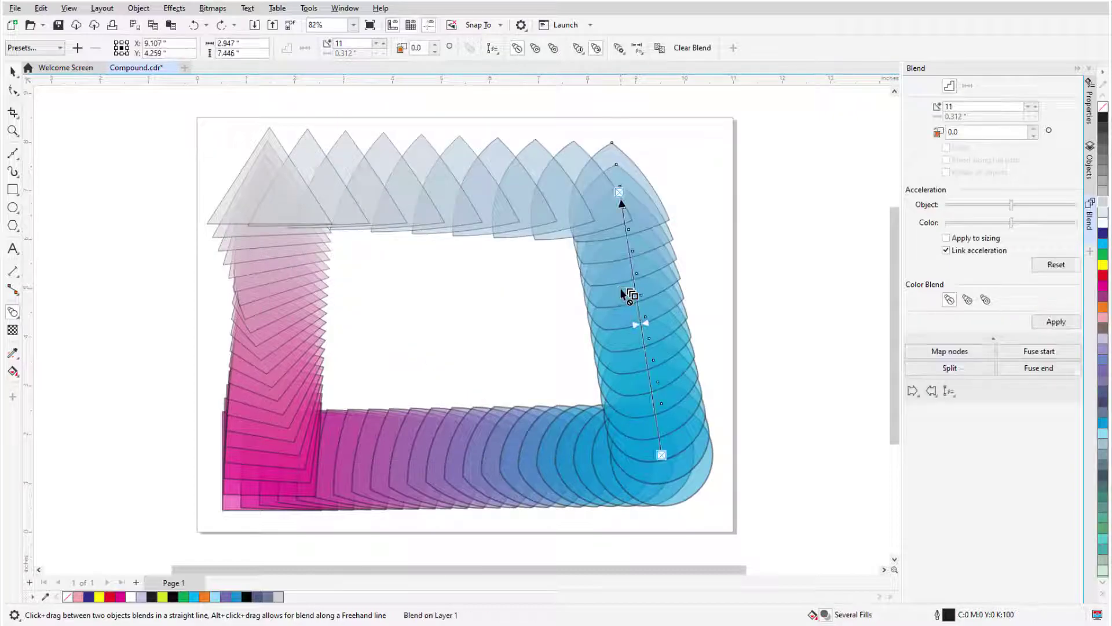
pyautogui.click(618, 48)
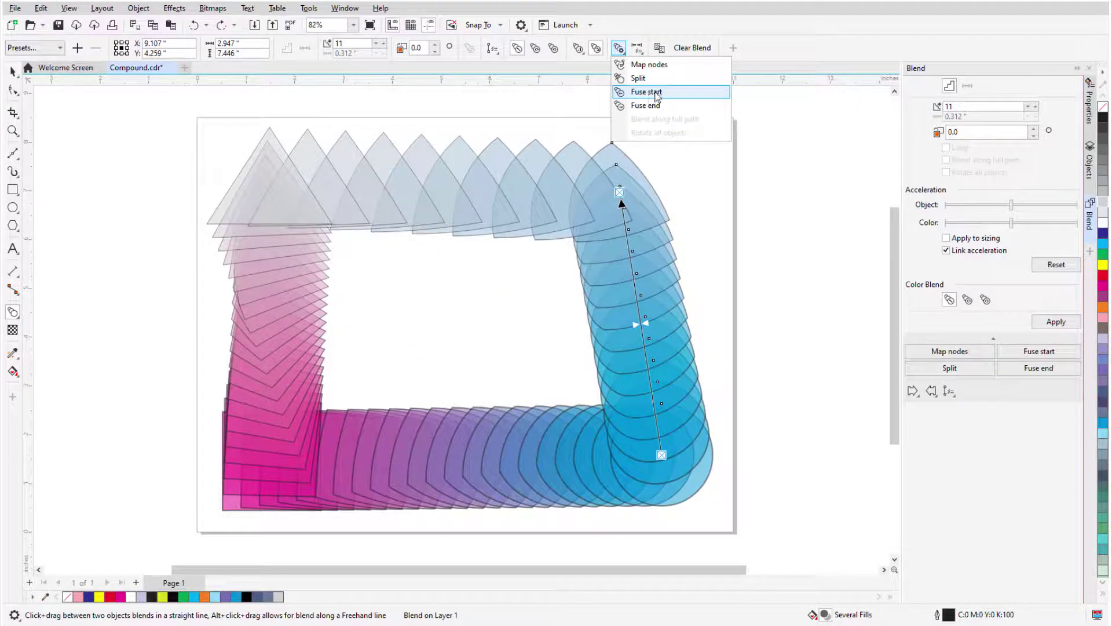
pyautogui.click(656, 92)
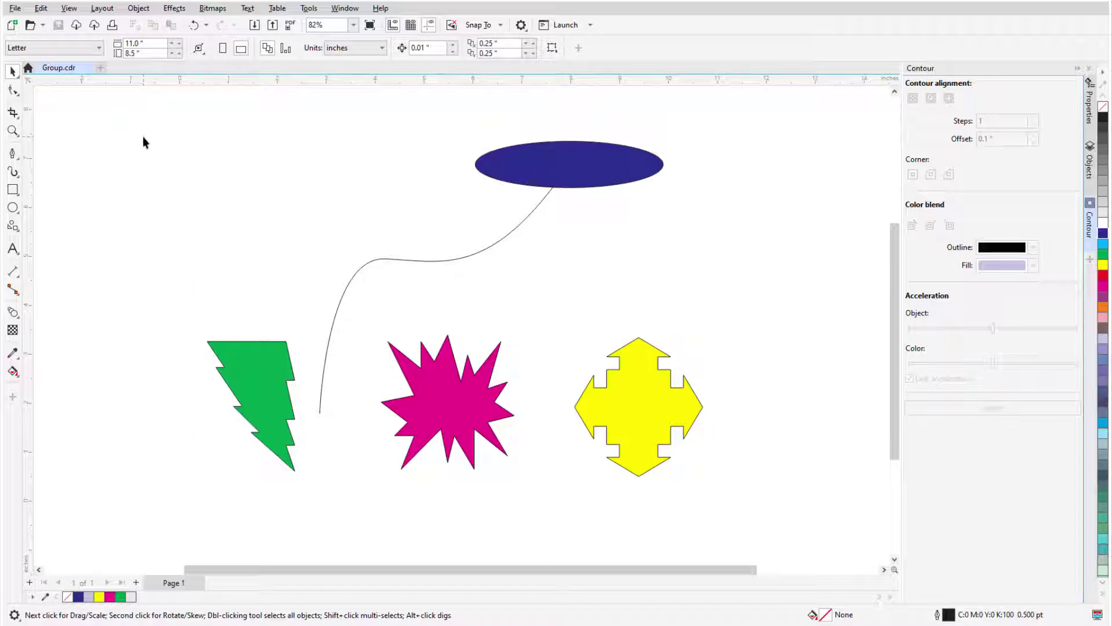
# Group the green lightning shape, magenta star and yellow shape
pyautogui.click(258, 395)
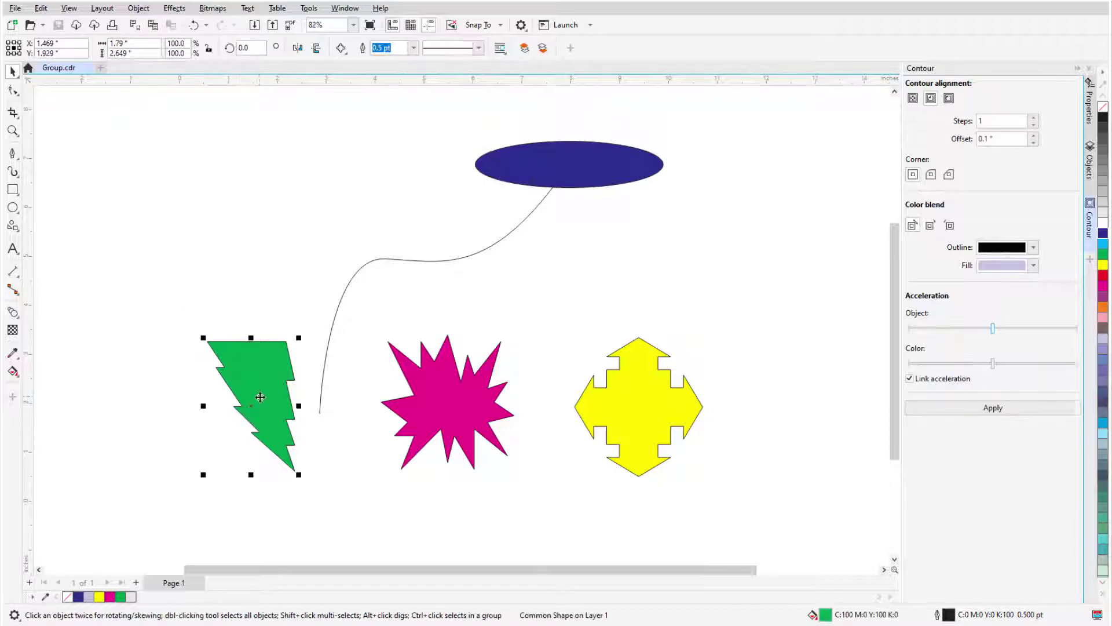
pyautogui.keyDown('shift'); pyautogui.click(440, 411); pyautogui.keyUp('shift')
pyautogui.keyDown('shift'); pyautogui.click(646, 423); pyautogui.keyUp('shift')
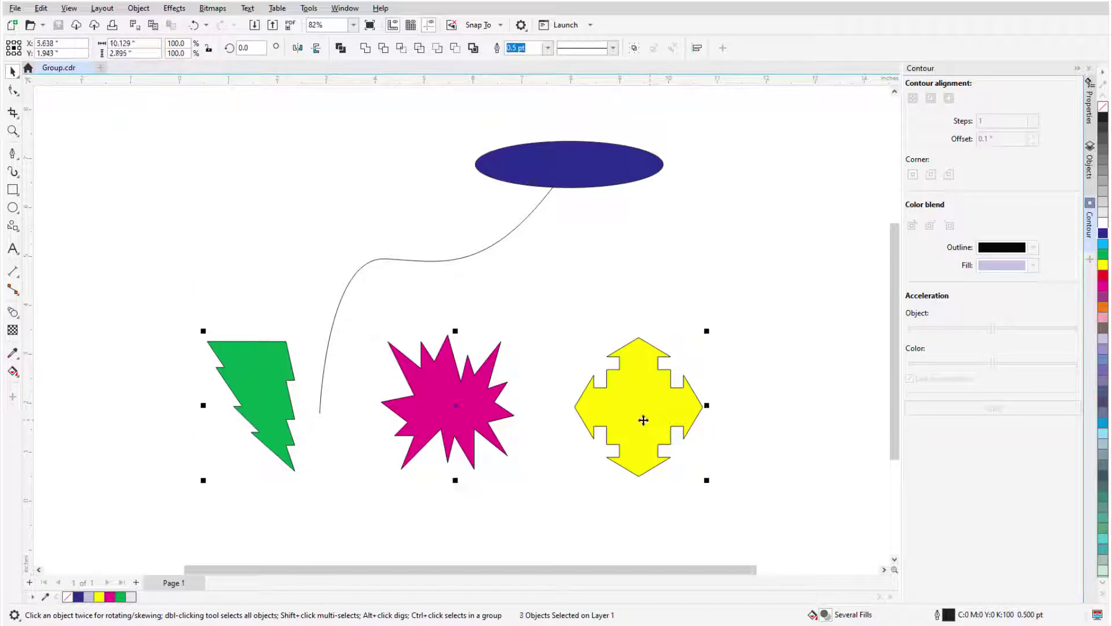
pyautogui.click(634, 49)
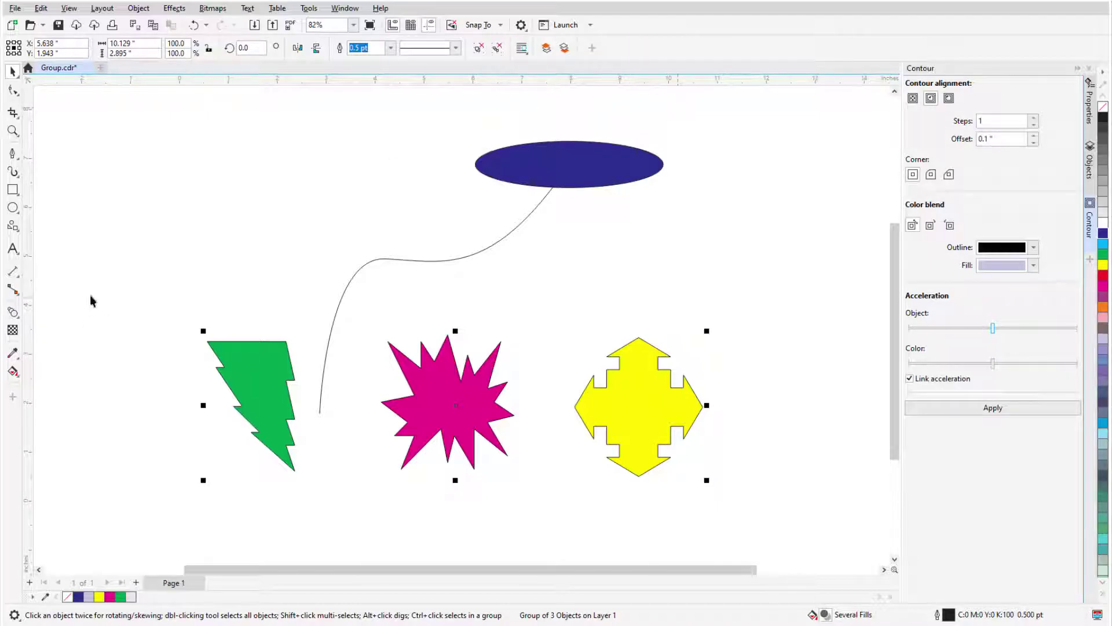
# Blend the blue ellipse into the grouped shapes and attach the blend to the thin curve as its path
pyautogui.click(13, 313)
pyautogui.moveTo(597, 166); pyautogui.dragTo(476, 407)
pyautogui.rightClick(616, 232)
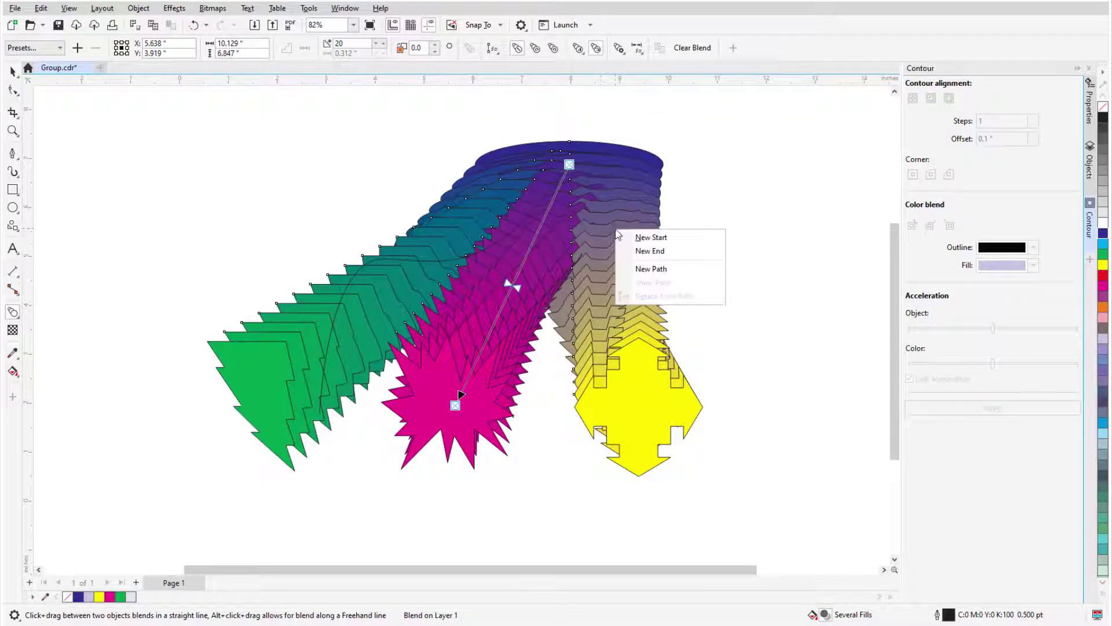
pyautogui.click(666, 269)
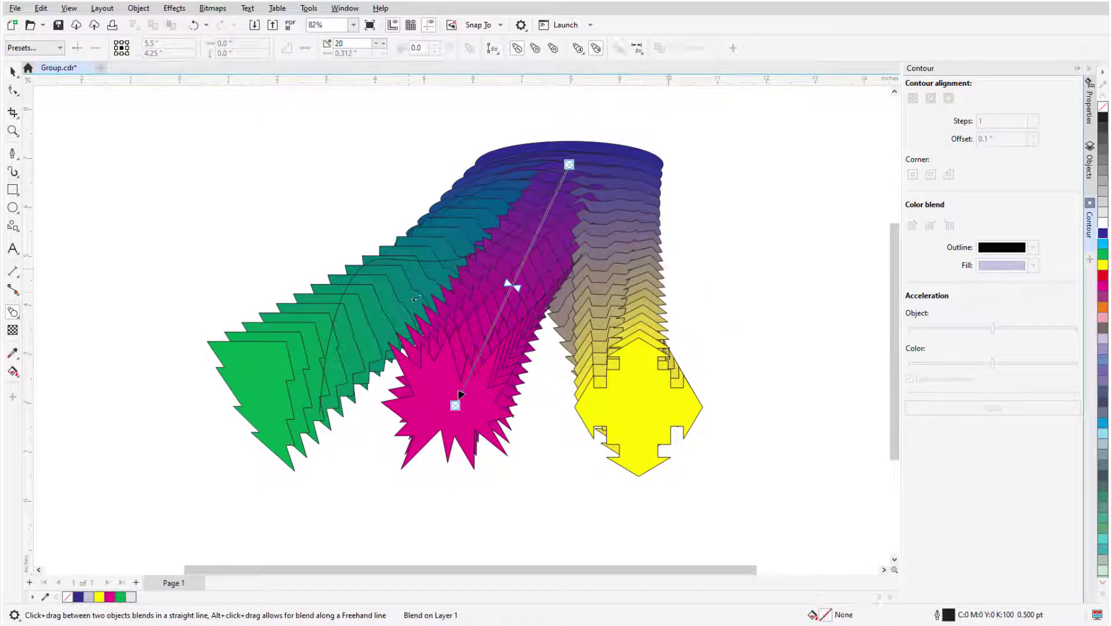
pyautogui.click(347, 284)
pyautogui.moveTo(455, 578); pyautogui.dragTo(449, 578)
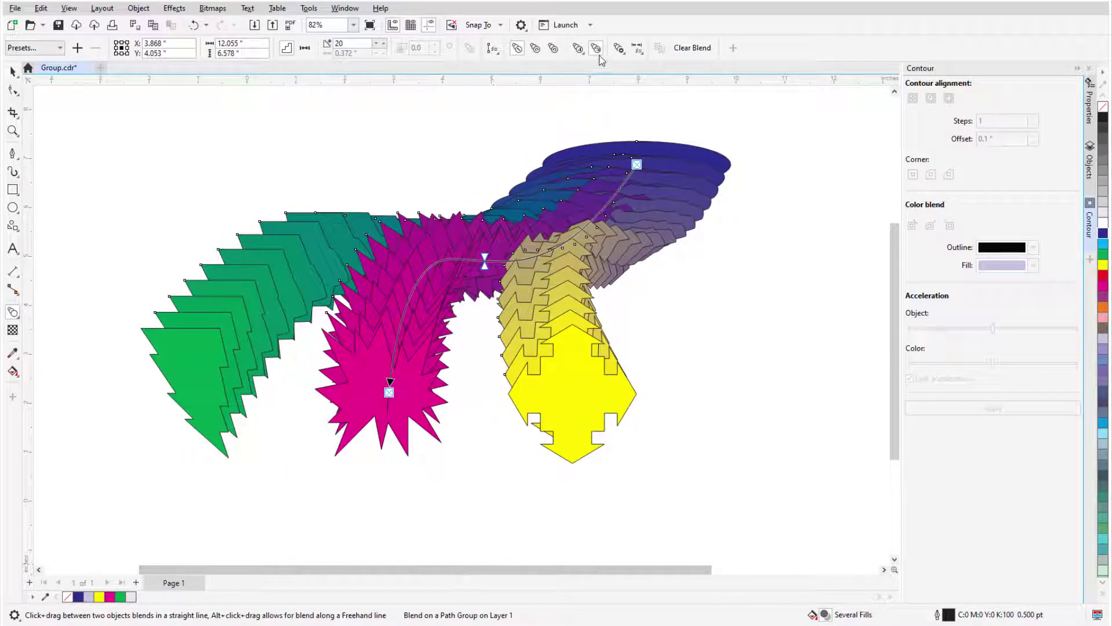
# Spread the blend along the full path and deselect it
pyautogui.click(618, 47)
pyautogui.click(693, 116)
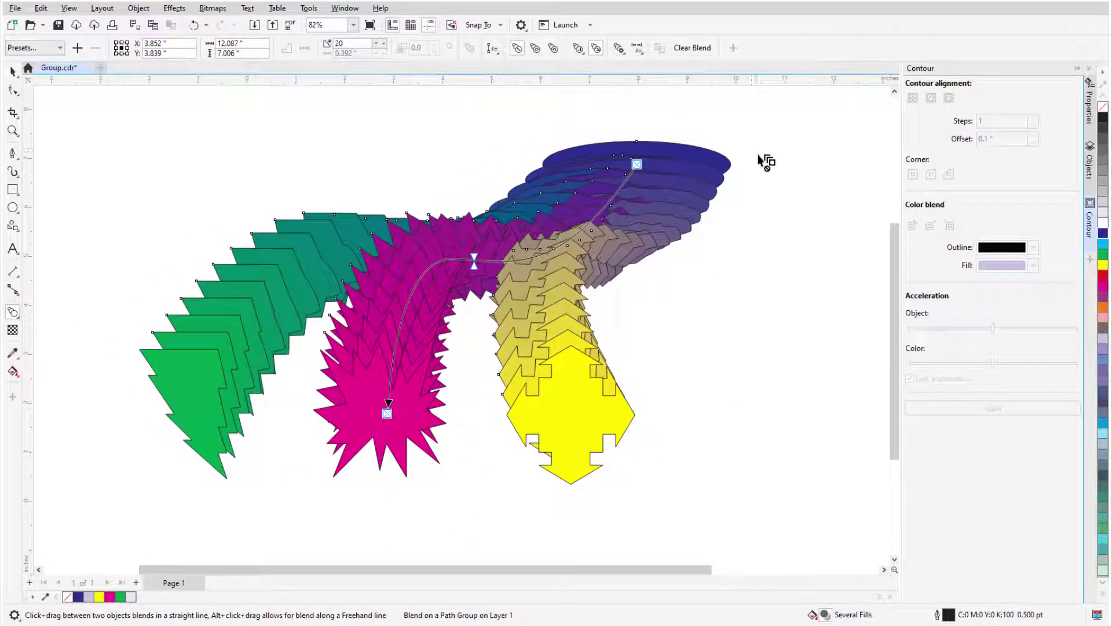
pyautogui.click(774, 169)
pyautogui.press('space')
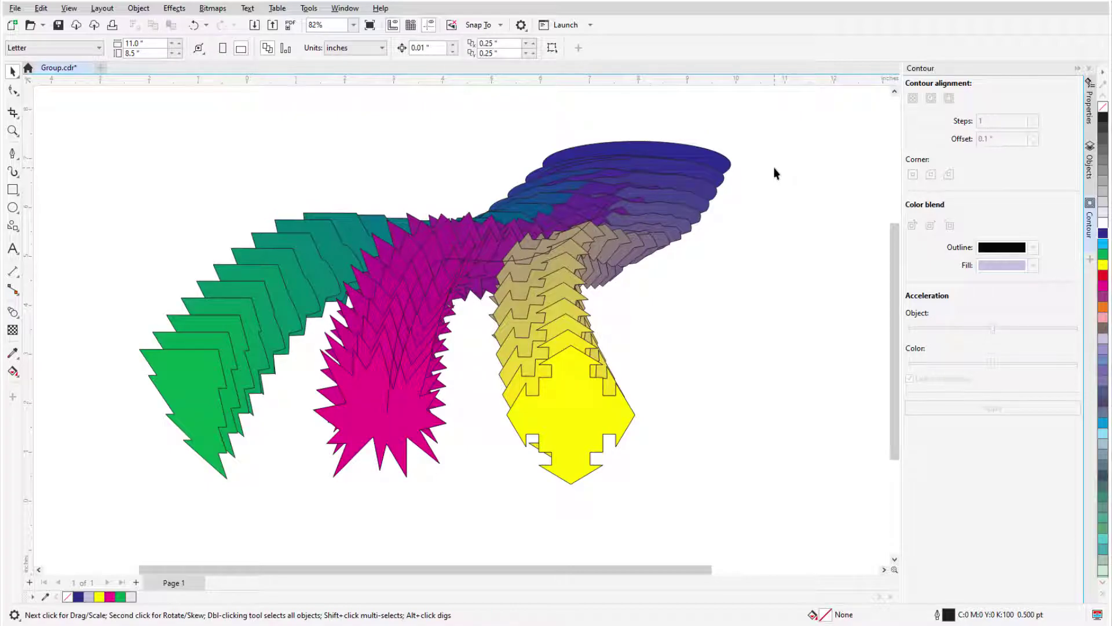